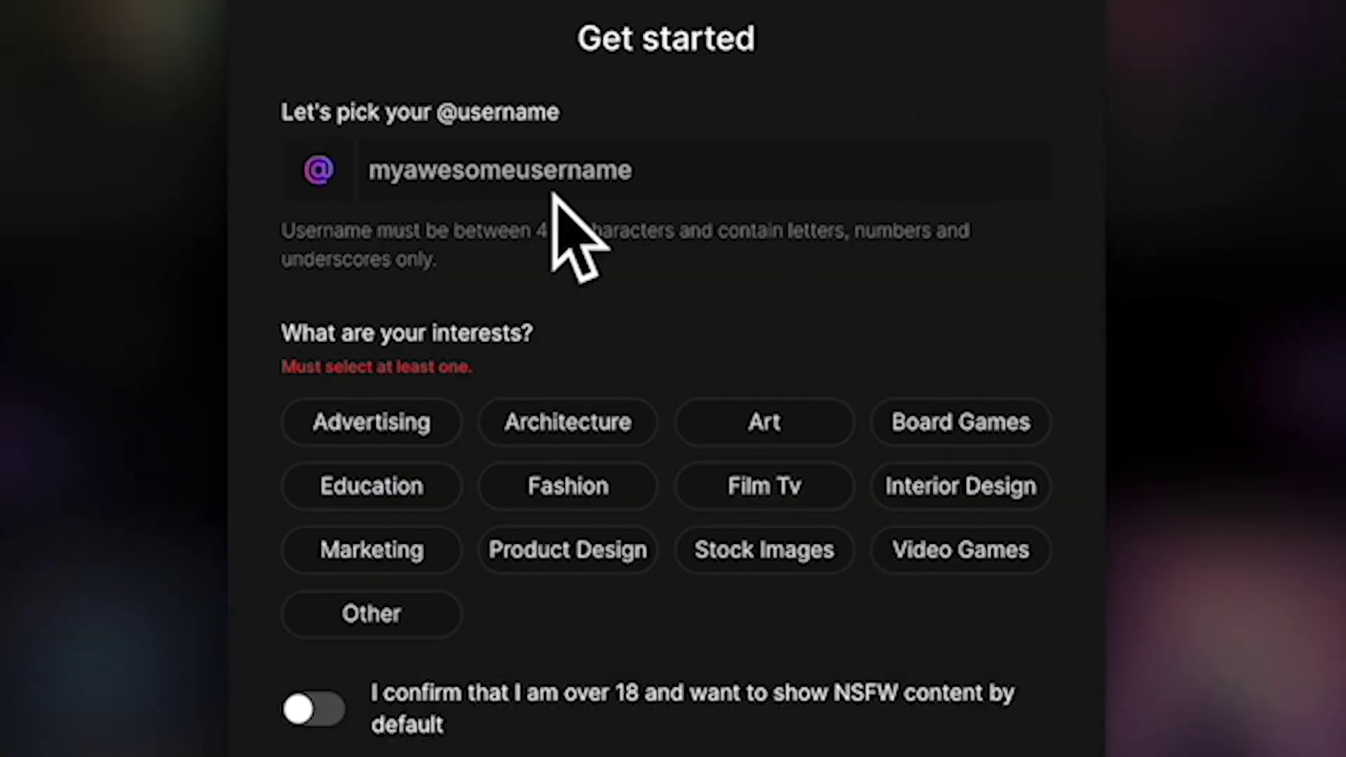
Step: Enter a username, pick Art, Product Design, Marketing, Education, Other and Fashion interests, allow NSFW, choose Enthusiast
left_click(580, 193)
type("so")
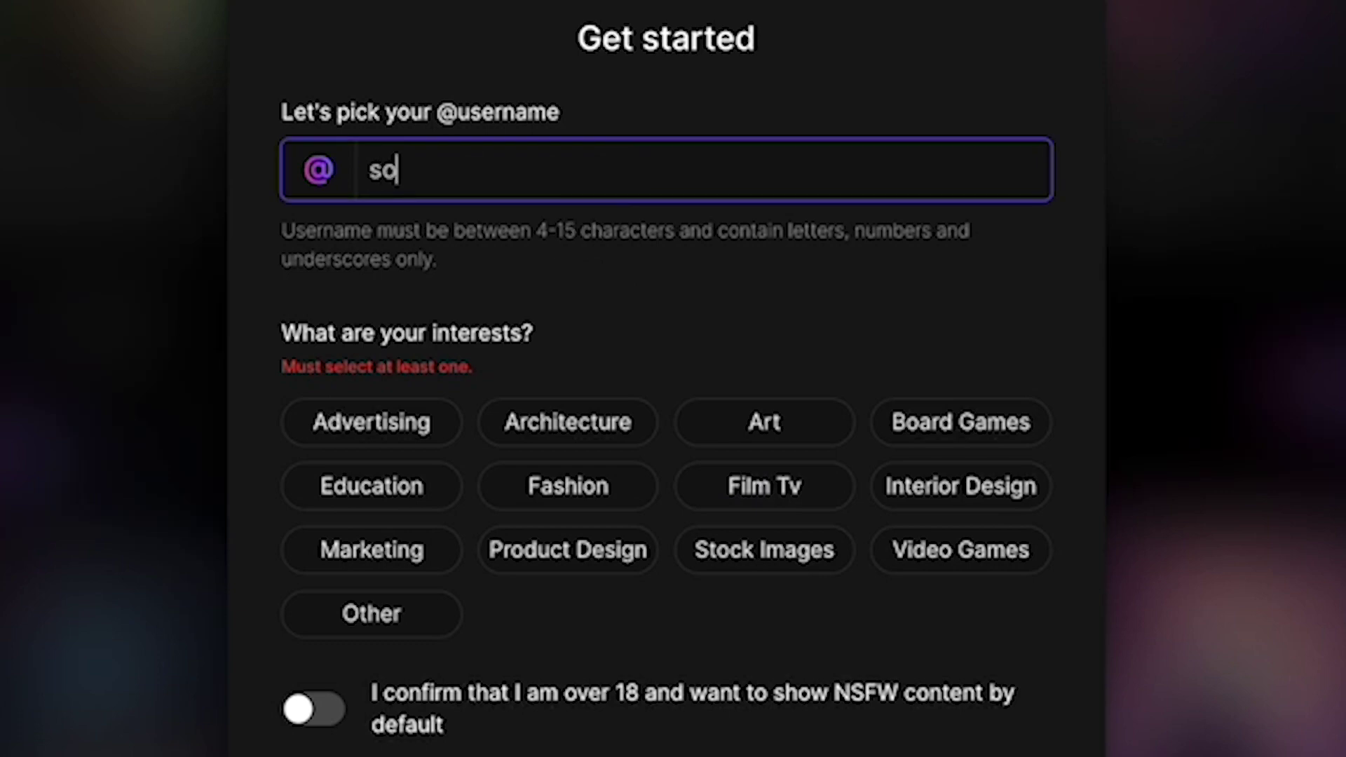
type("hfihamid")
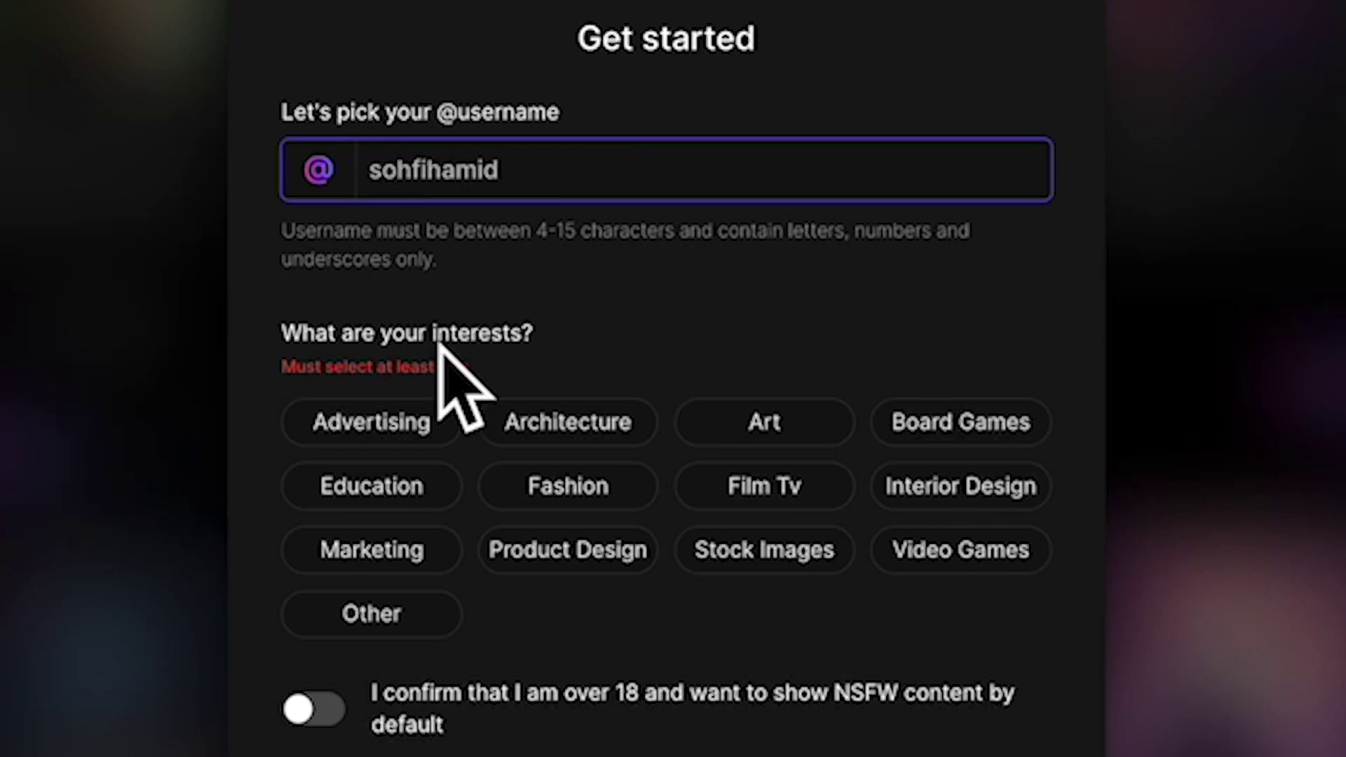
left_click(788, 420)
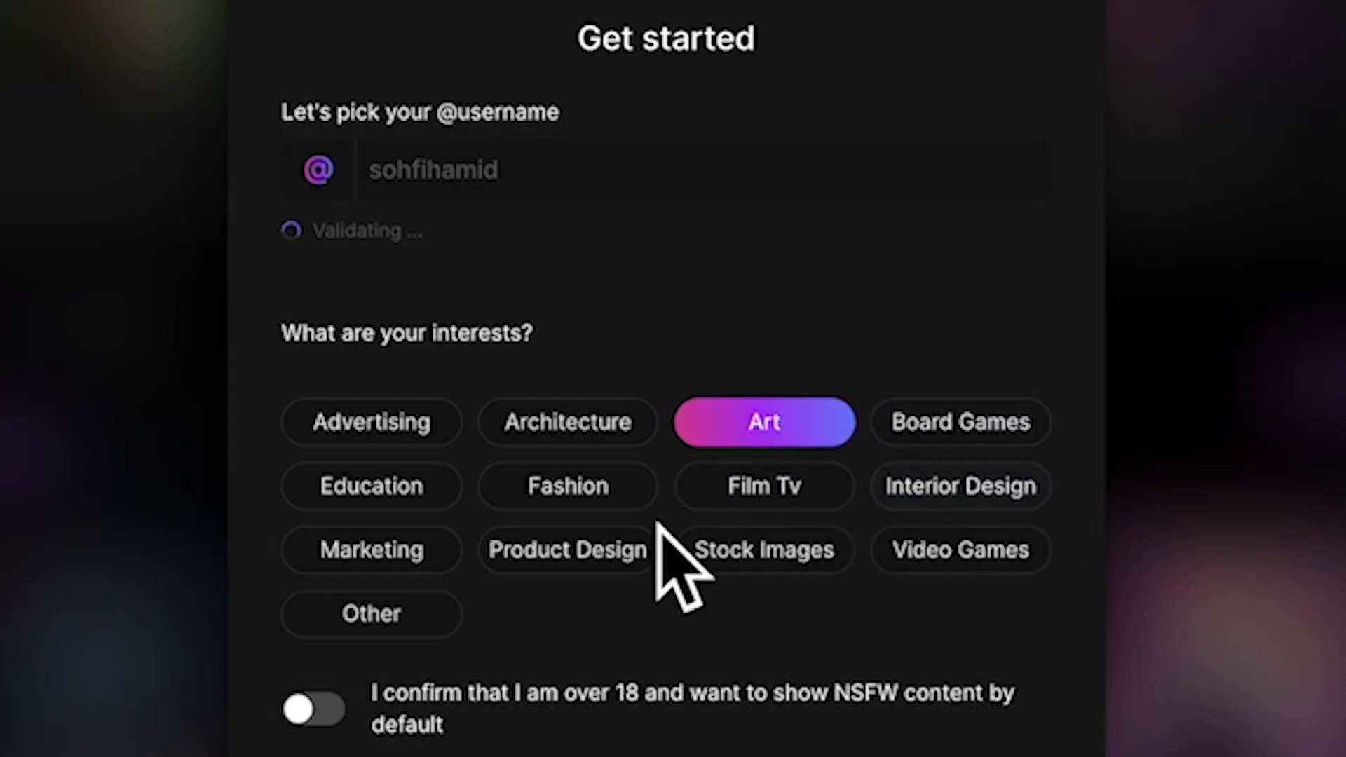
left_click(586, 555)
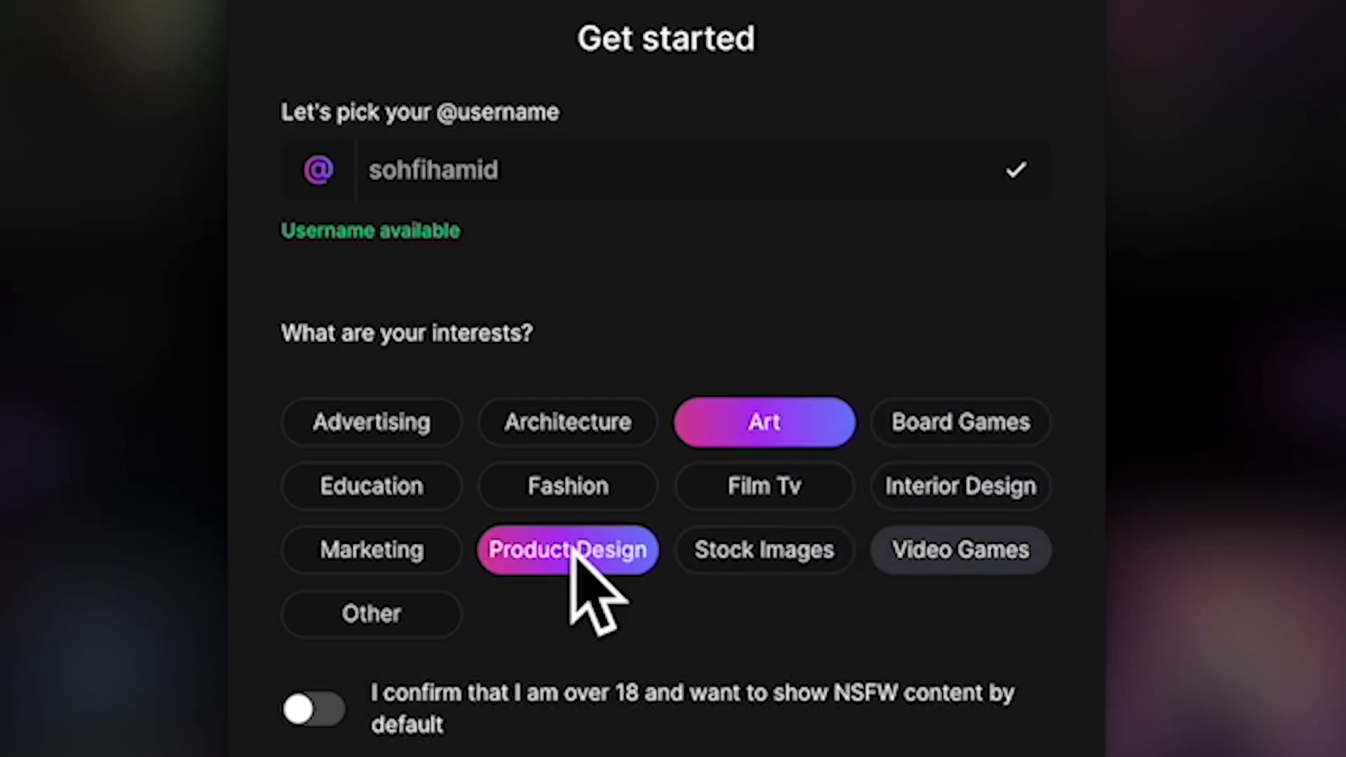
left_click(370, 560)
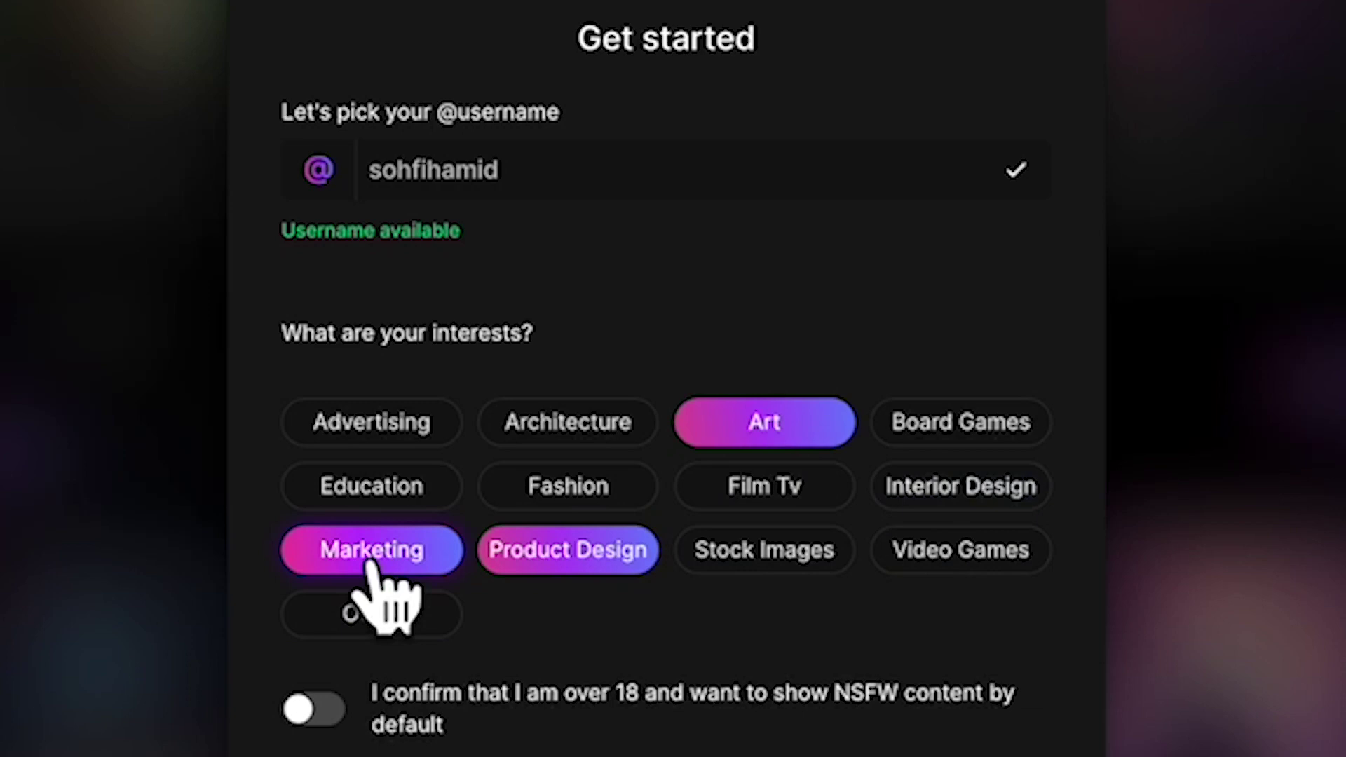
left_click(361, 499)
left_click(359, 617)
left_click(595, 498)
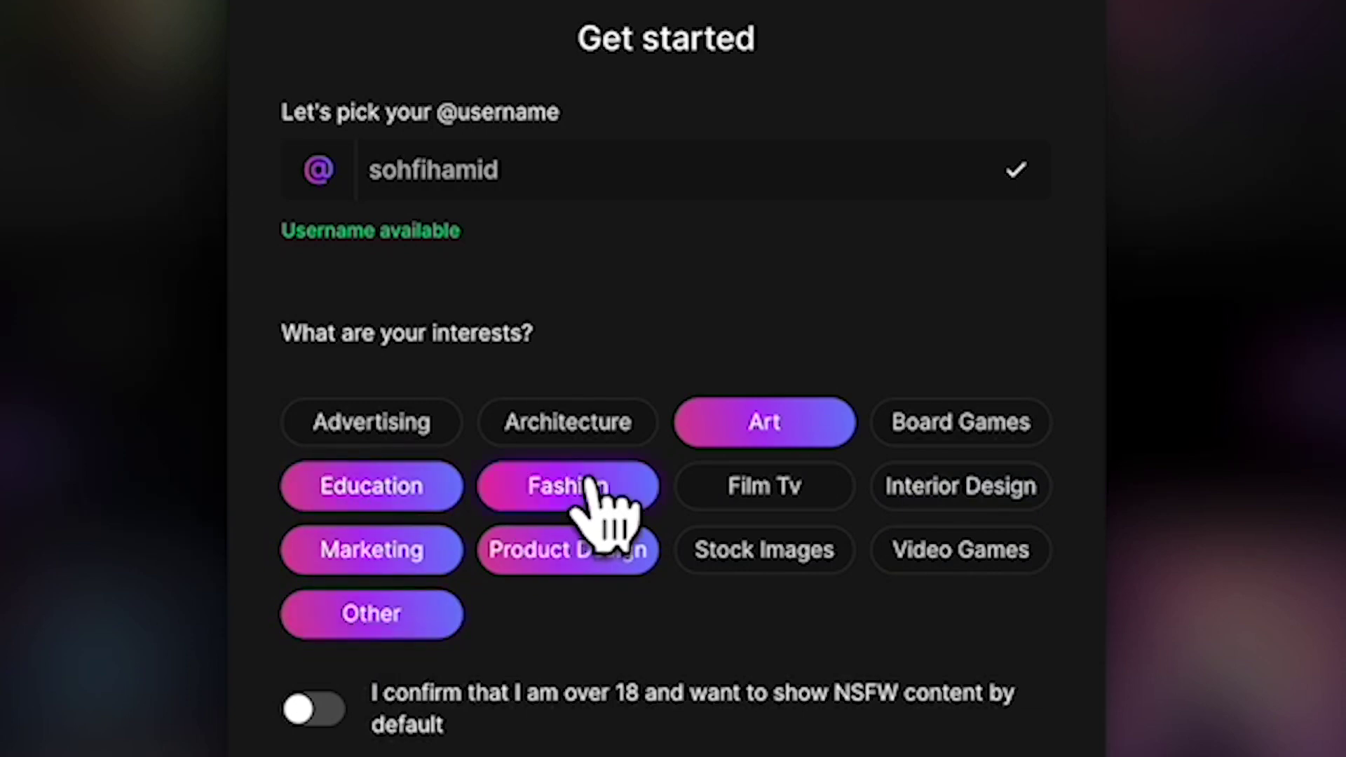
left_click(321, 715)
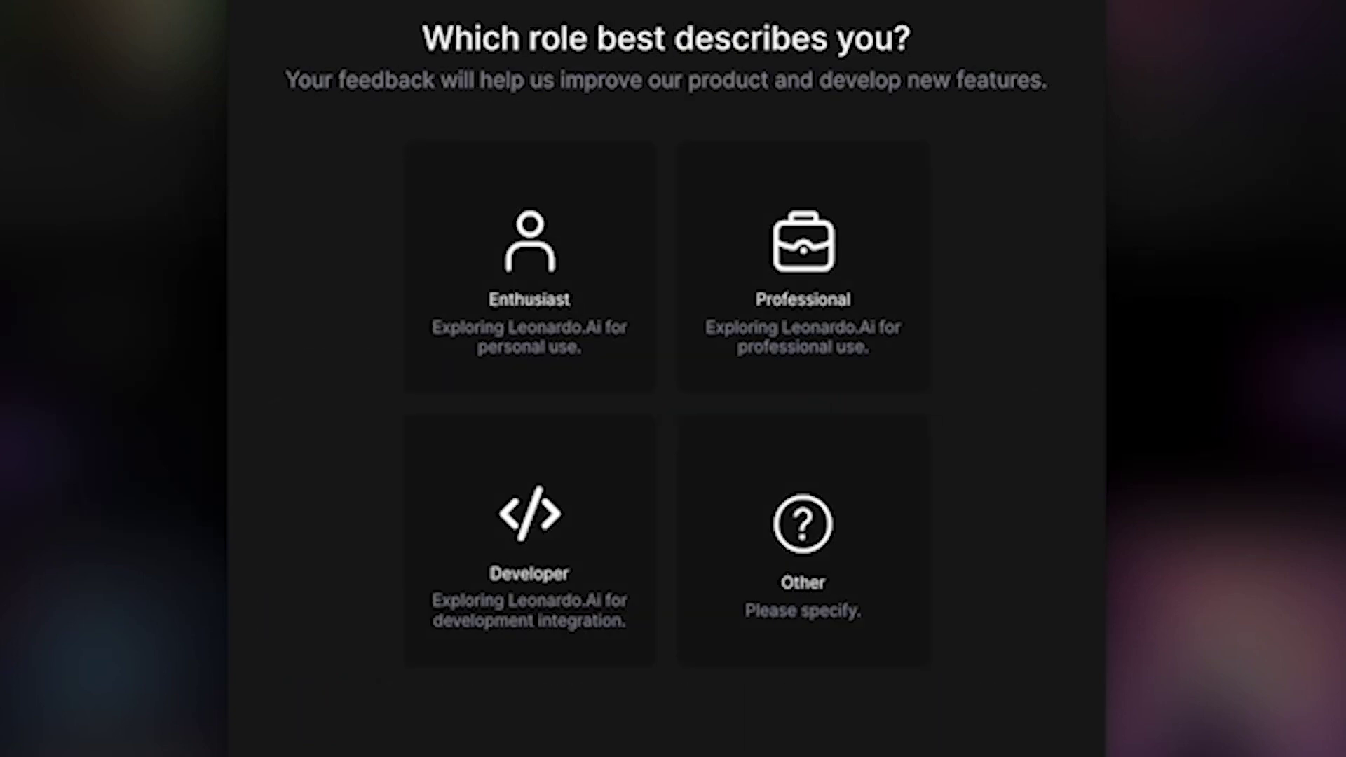
left_click(541, 295)
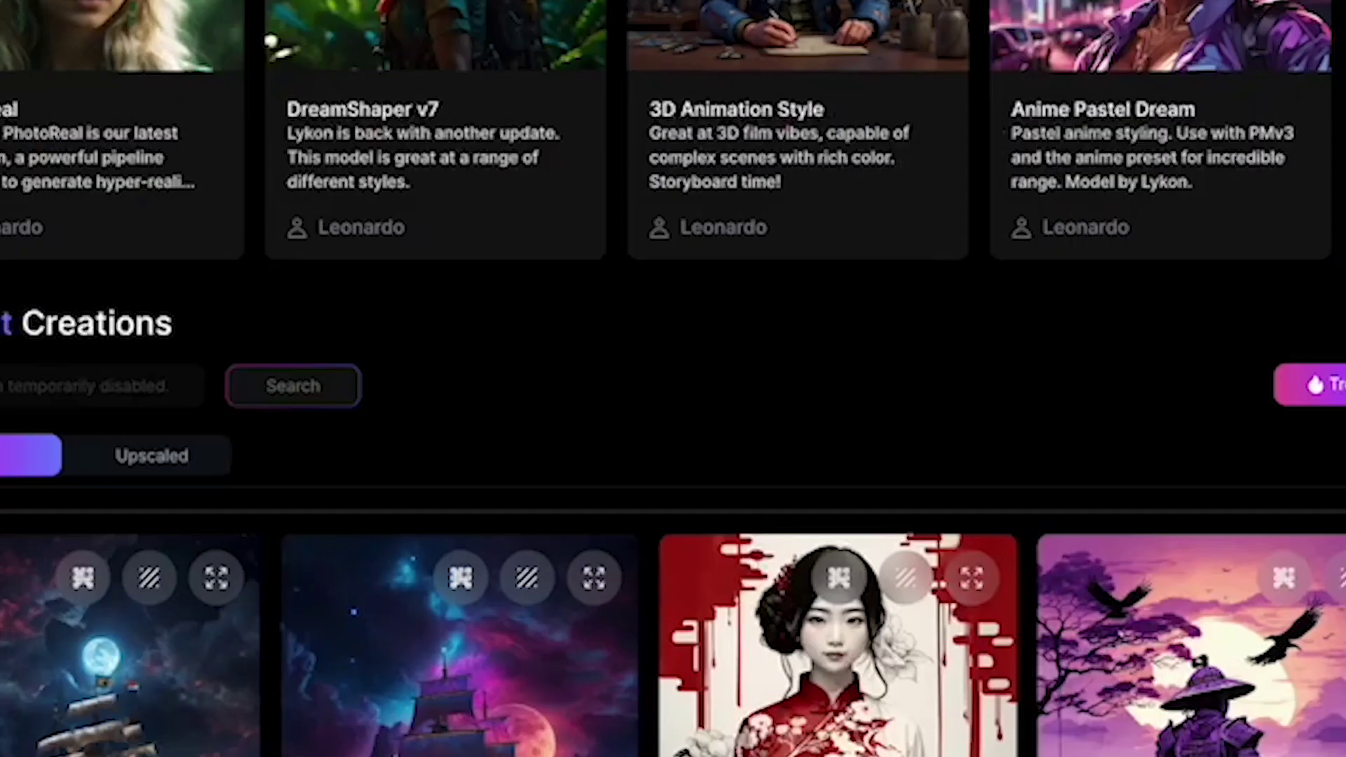
Step: Scroll the community gallery and open the red-ink cheongsam woman drawing's details
scroll(400, 556, "down", 5)
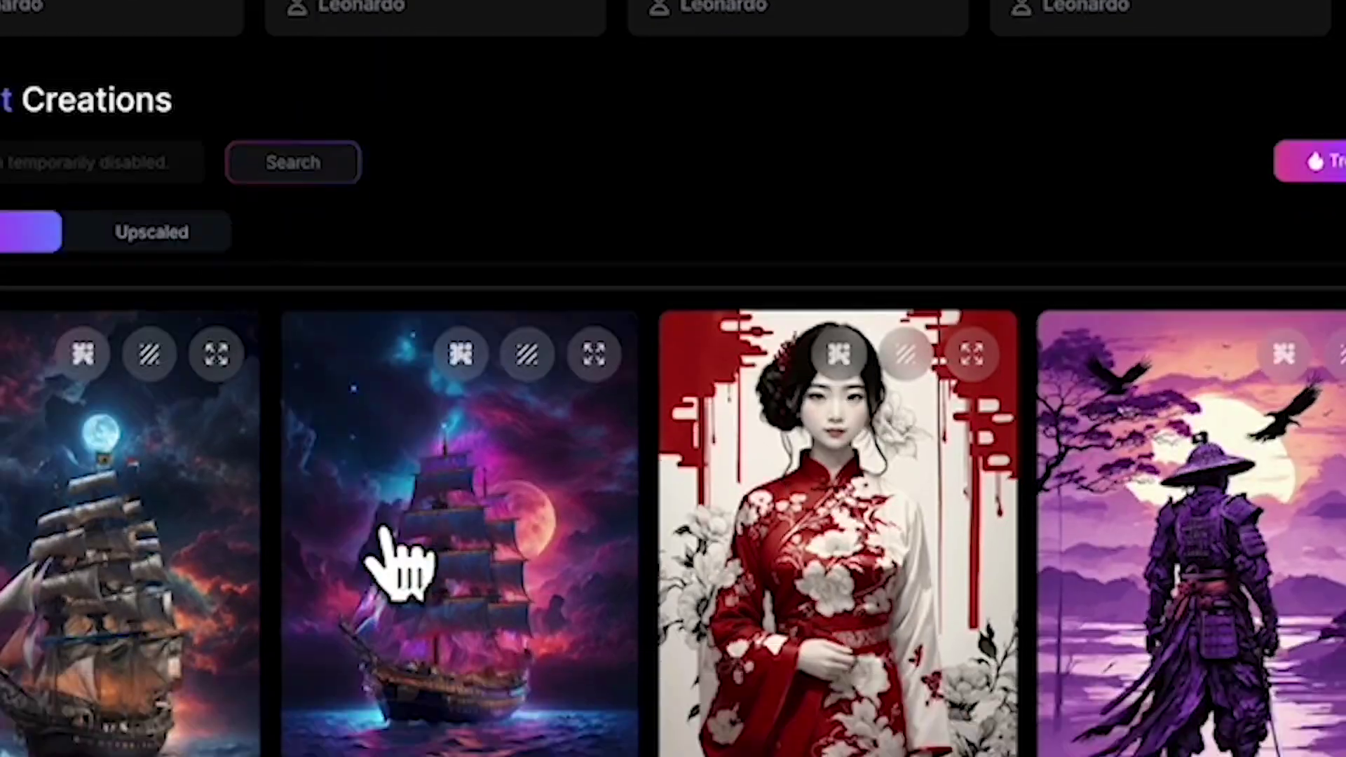
scroll(399, 561, "down", 10)
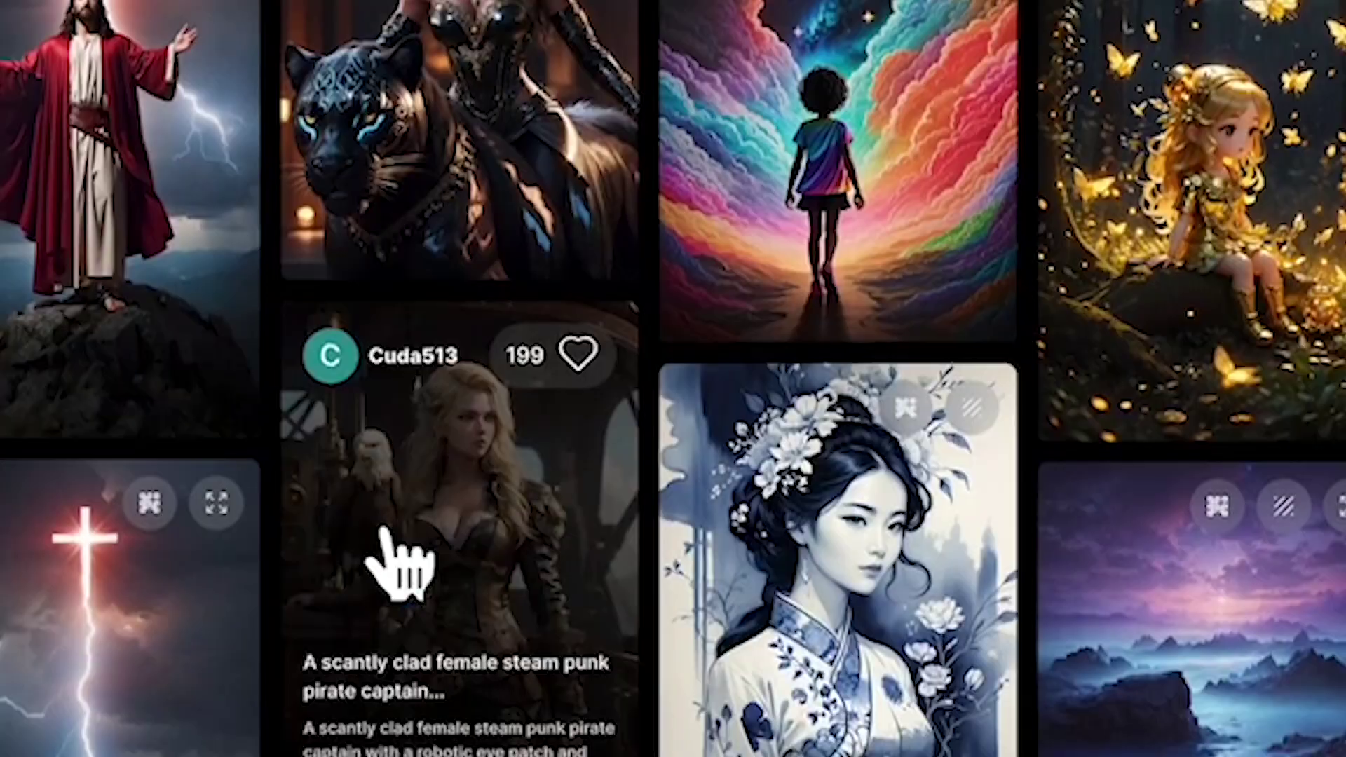
scroll(400, 561, "down", 10)
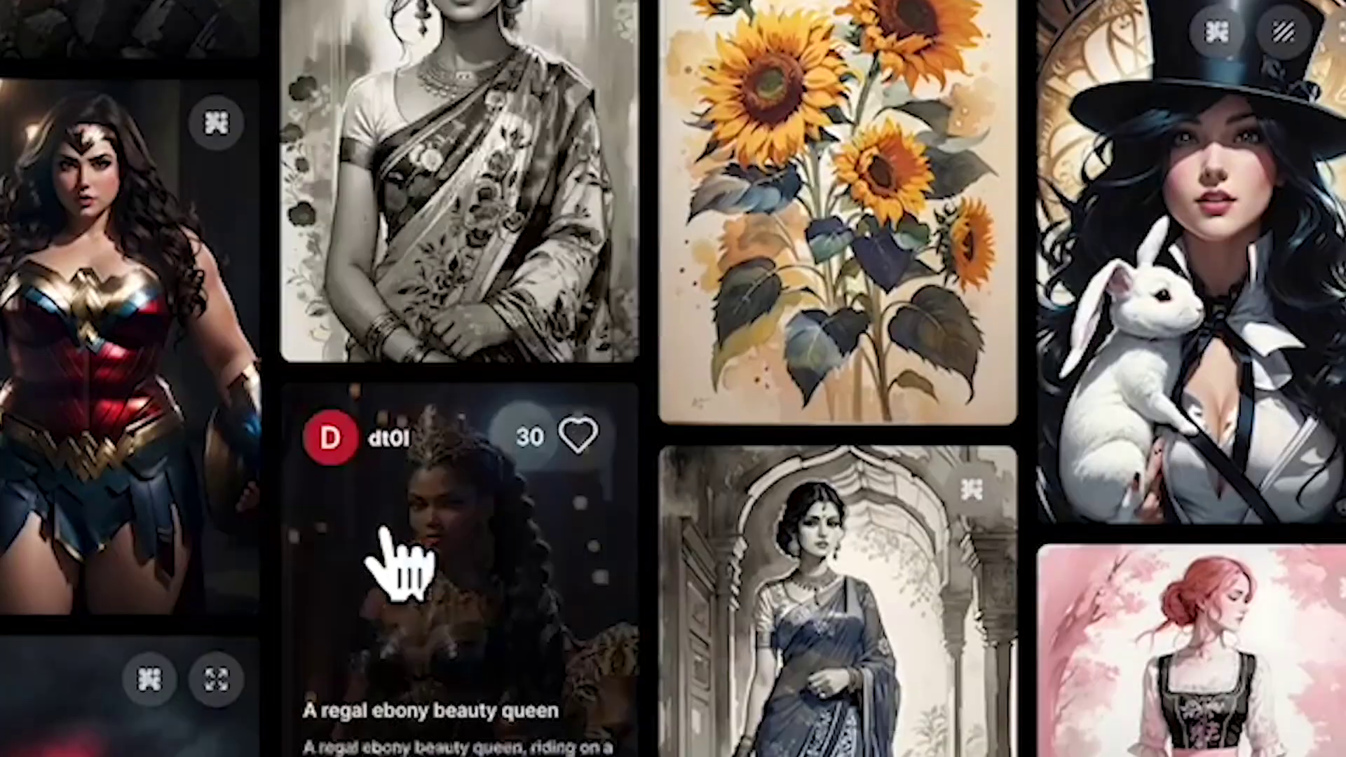
scroll(389, 554, "down", 10)
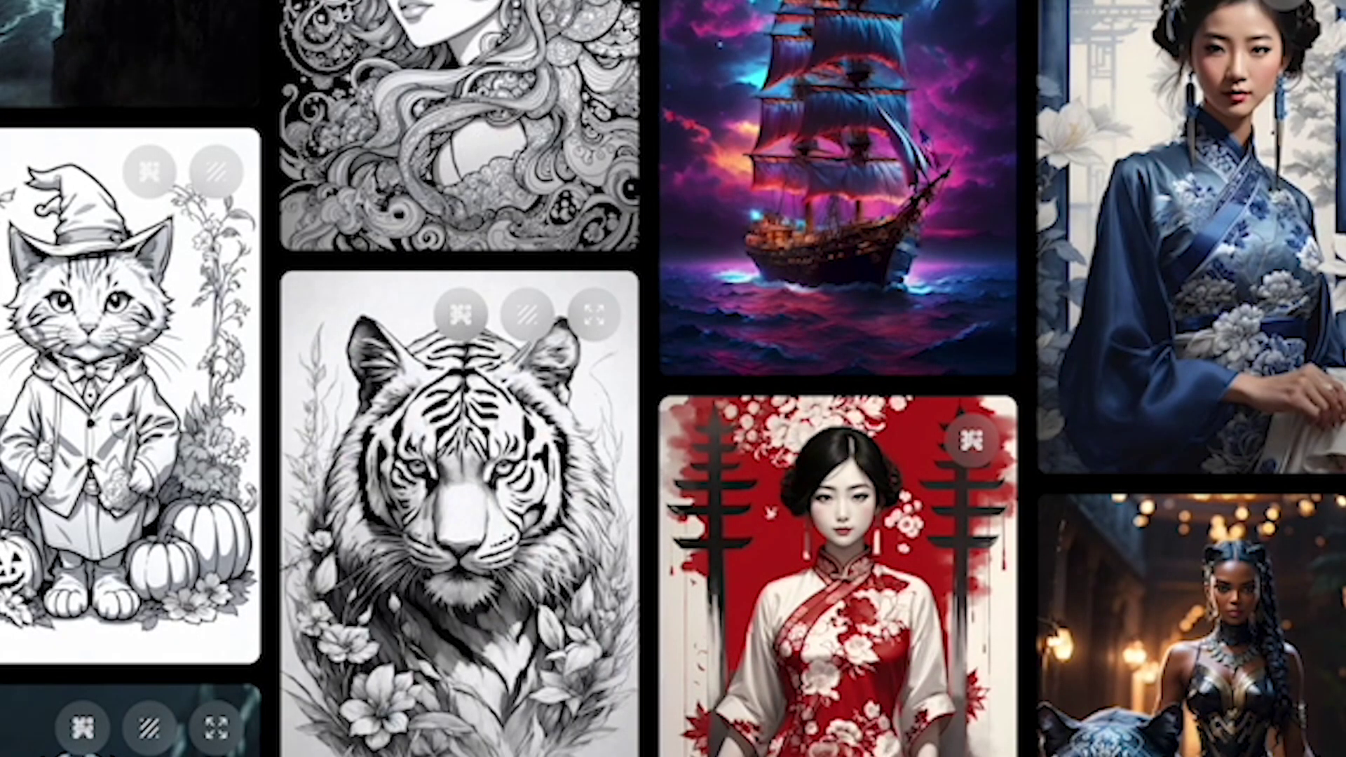
left_click(834, 547)
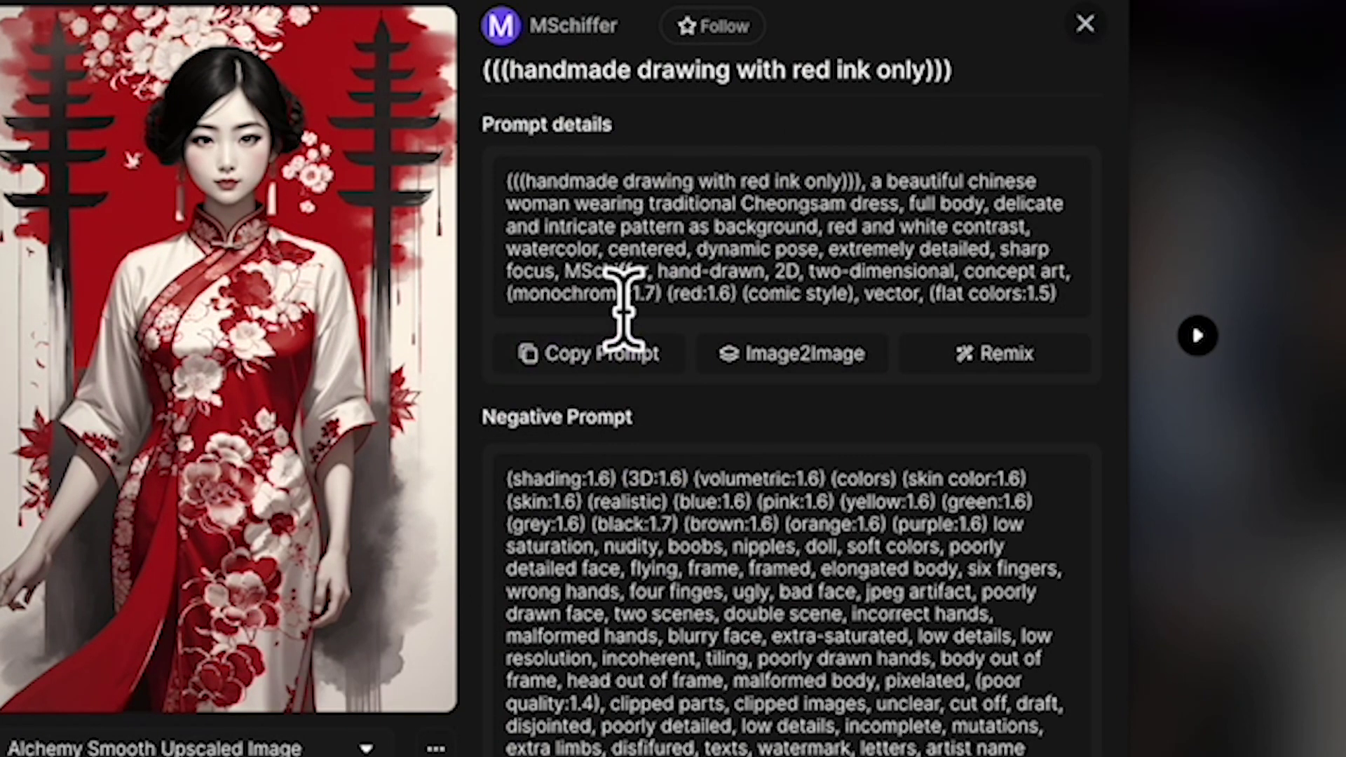
Step: Scroll the image detail panel to read its prompt and generation settings
scroll(637, 674, "down", 6)
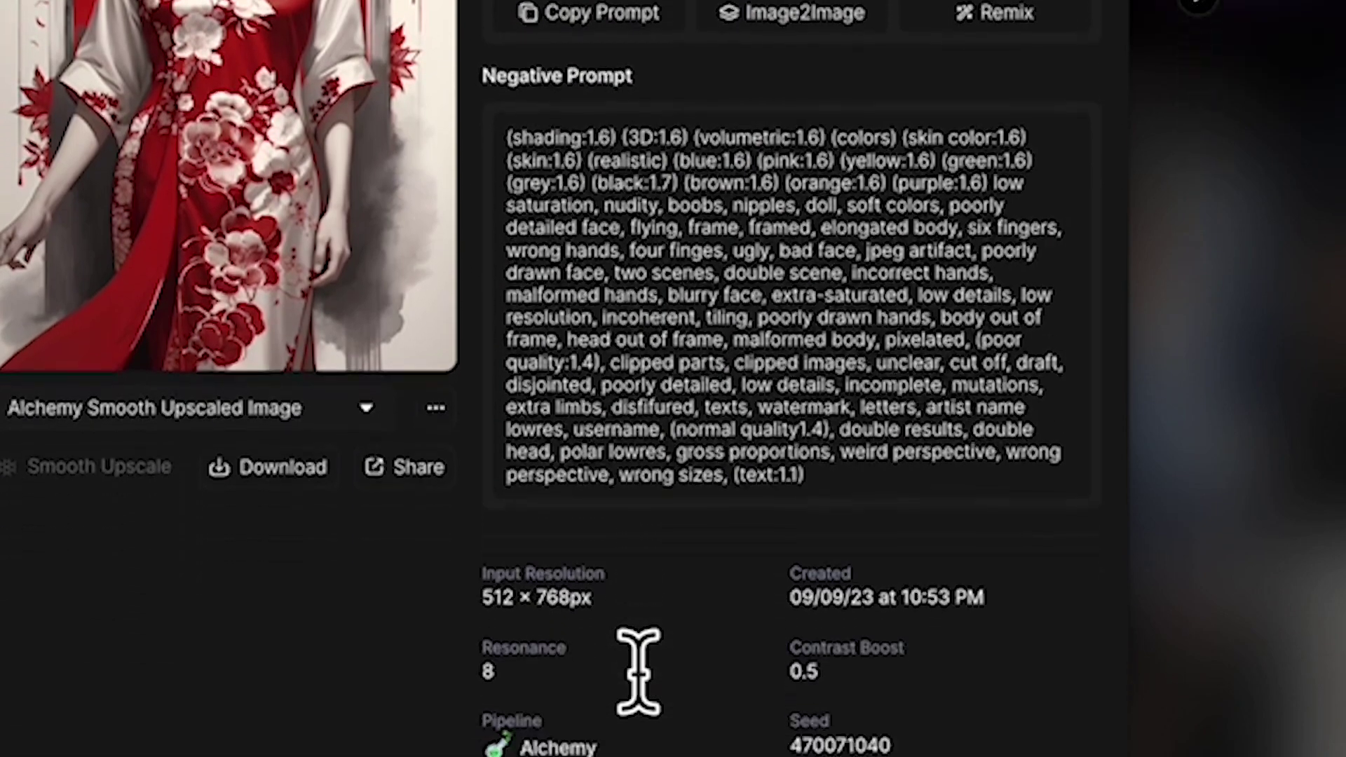
scroll(635, 670, "down", 3)
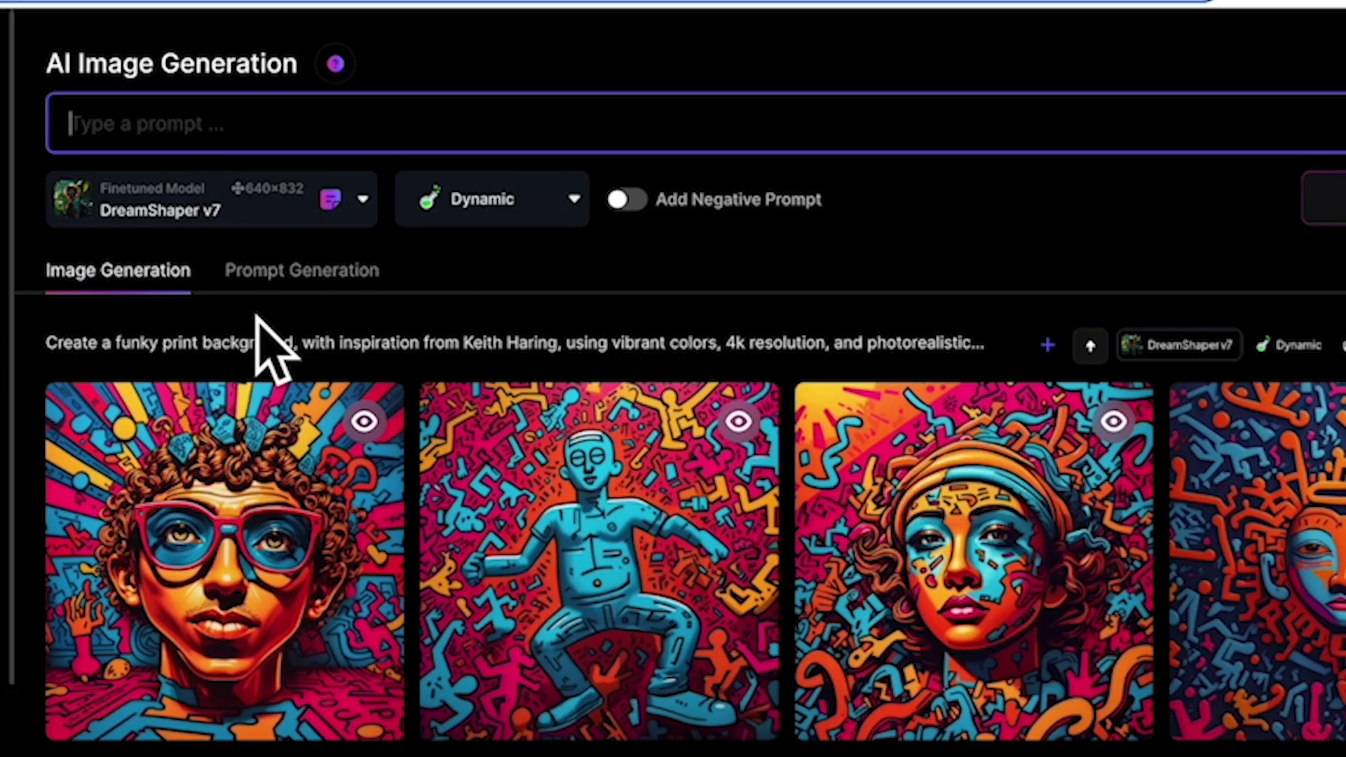
Step: Scroll through the earlier Keith Haring-inspired batches in the generation history
scroll(333, 547, "down", 1)
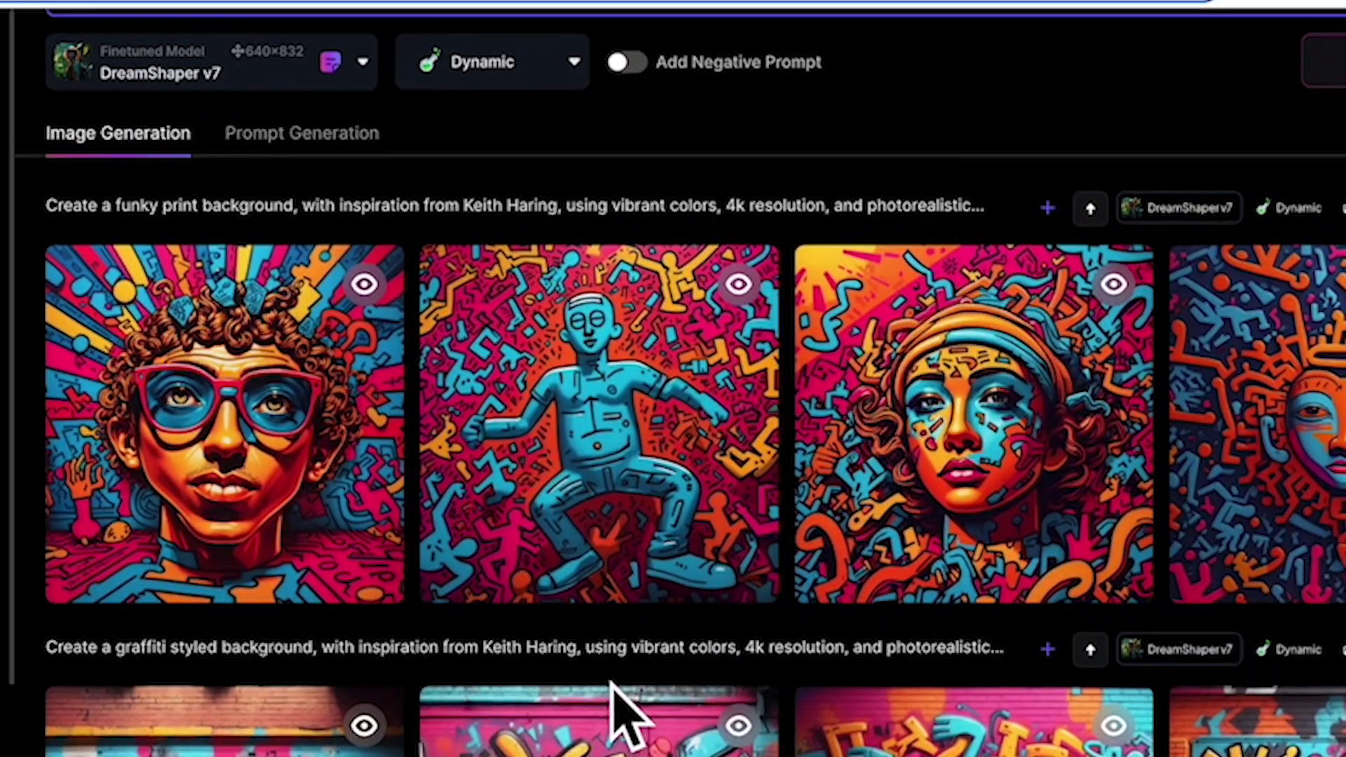
scroll(617, 701, "up", 2)
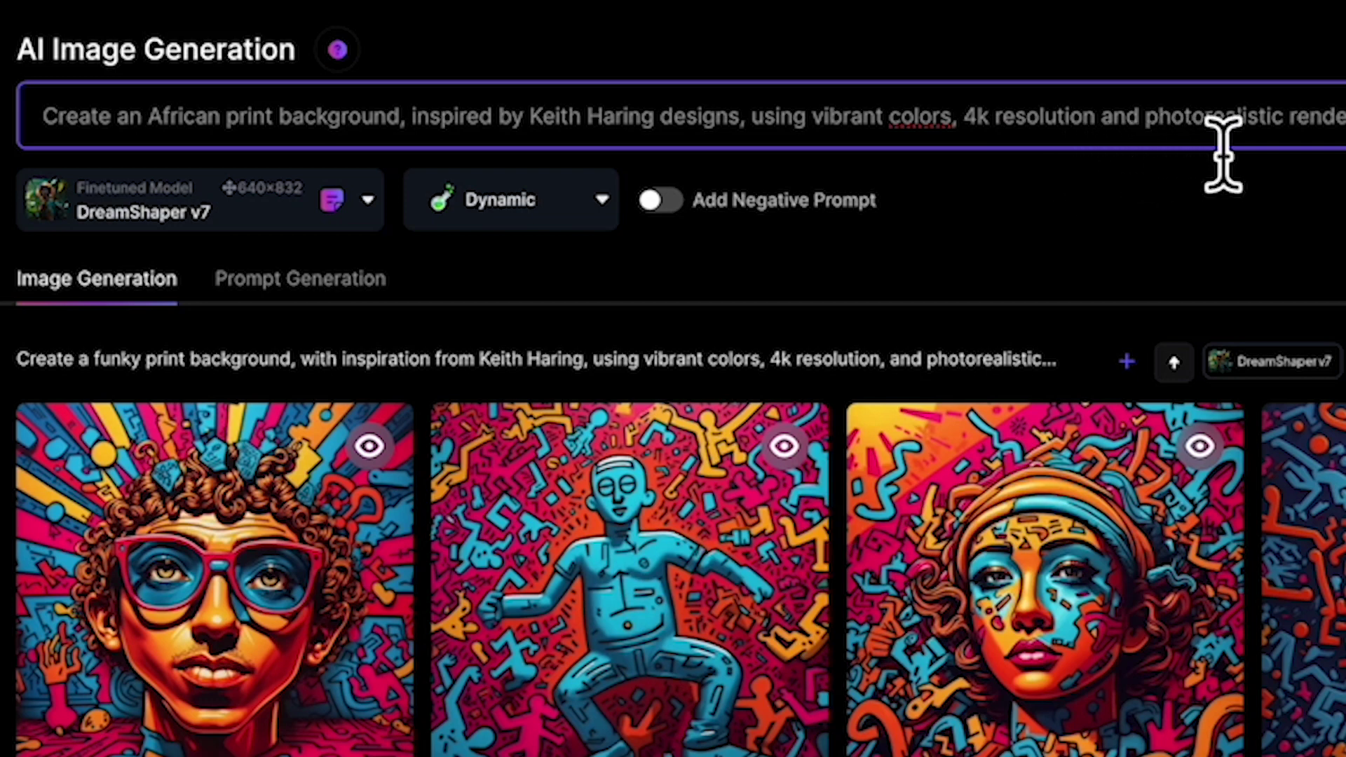
Step: Change the Finetuned Model from DreamShaper v7 to Leonardo Diffusion
left_click(339, 214)
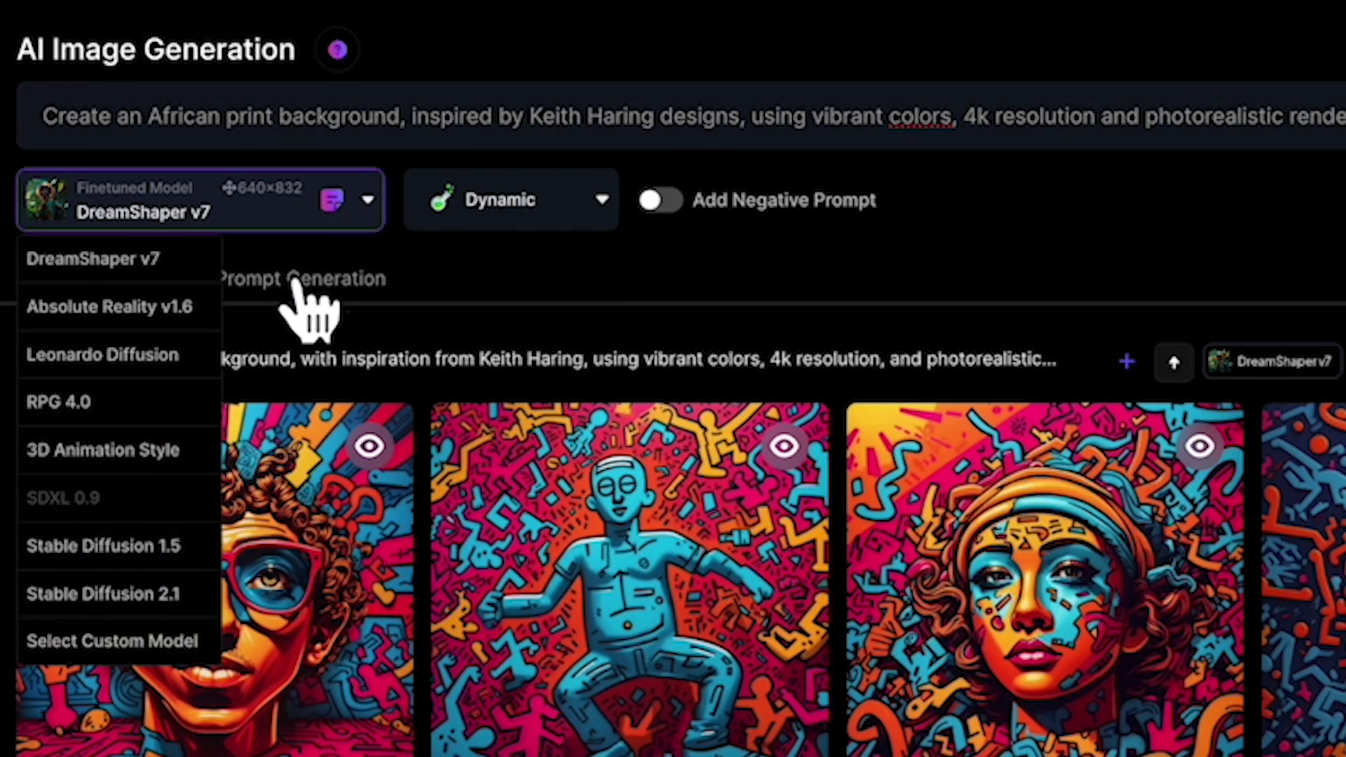
left_click(153, 355)
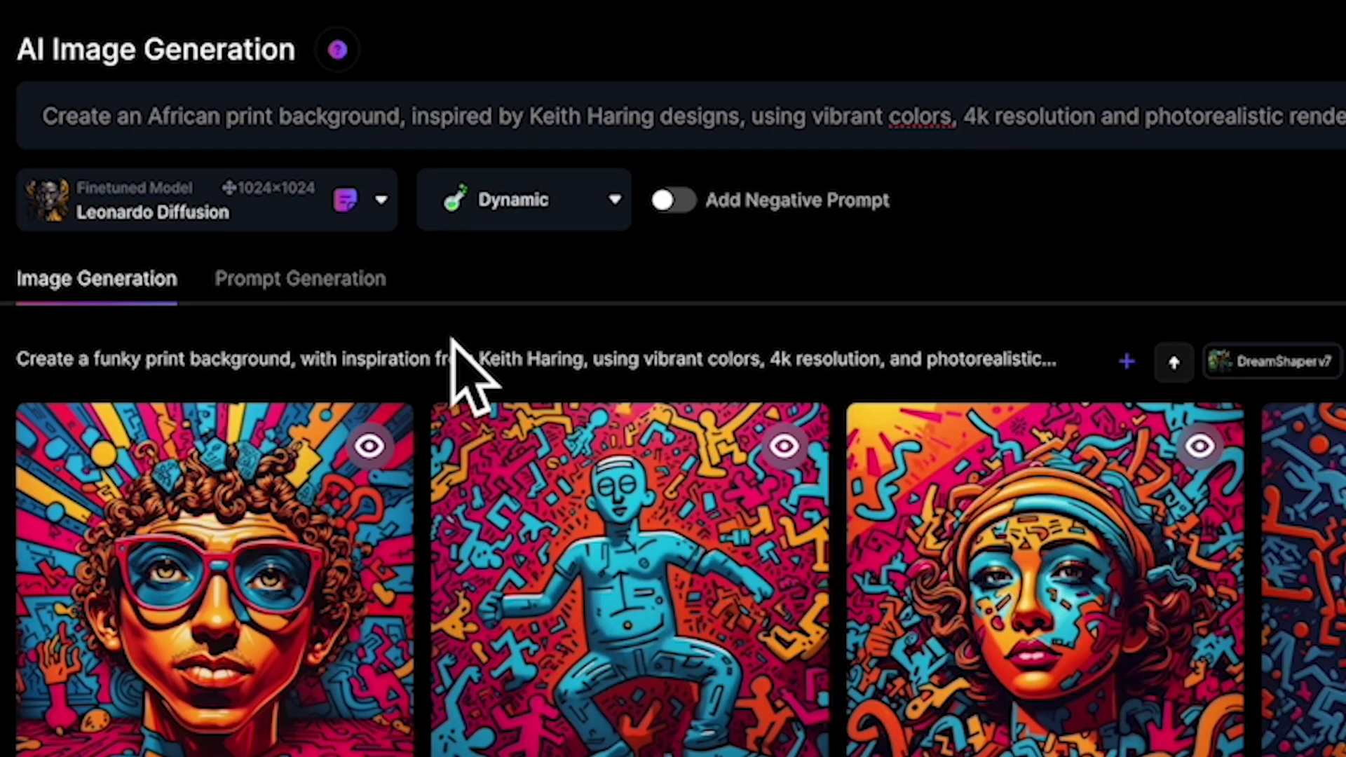
Step: Enable Add Negative Prompt and start typing 'remove' in the negative prompt field
left_click(796, 204)
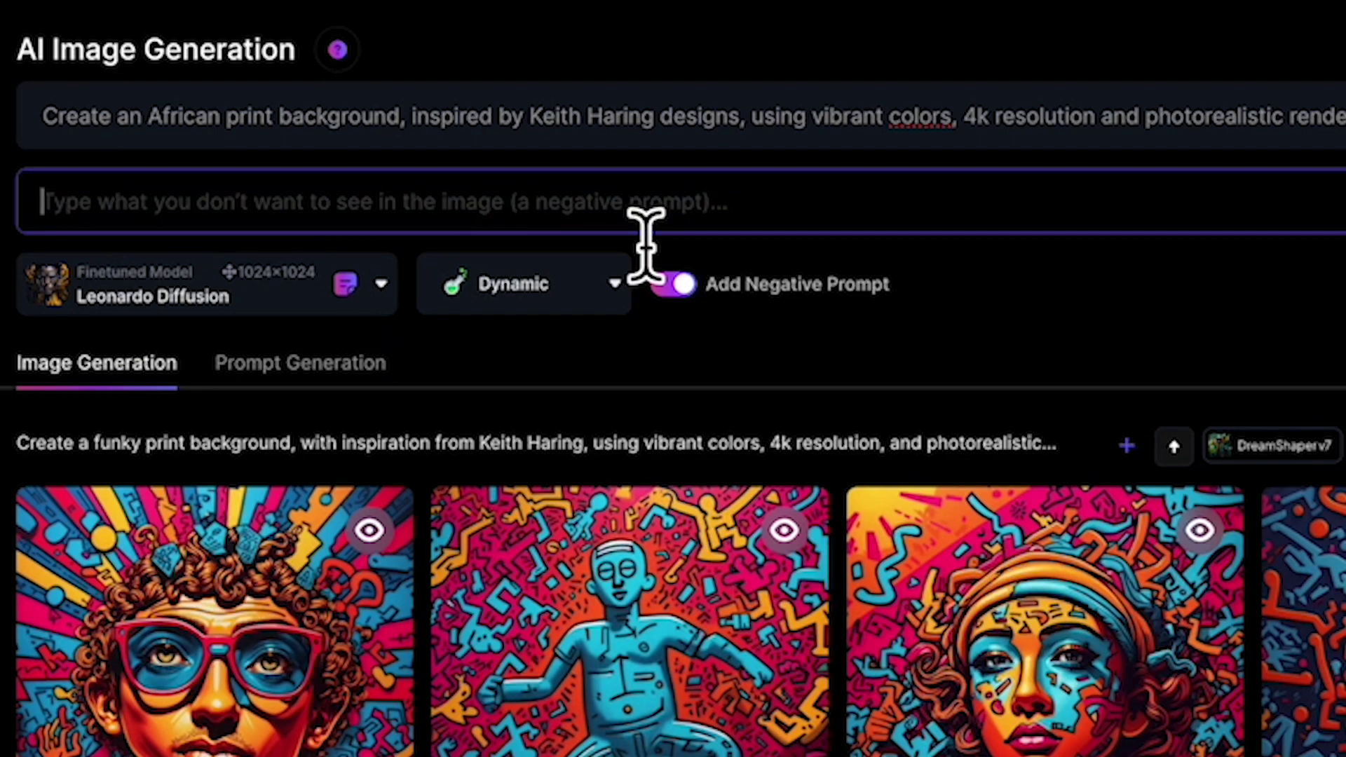
type("remo")
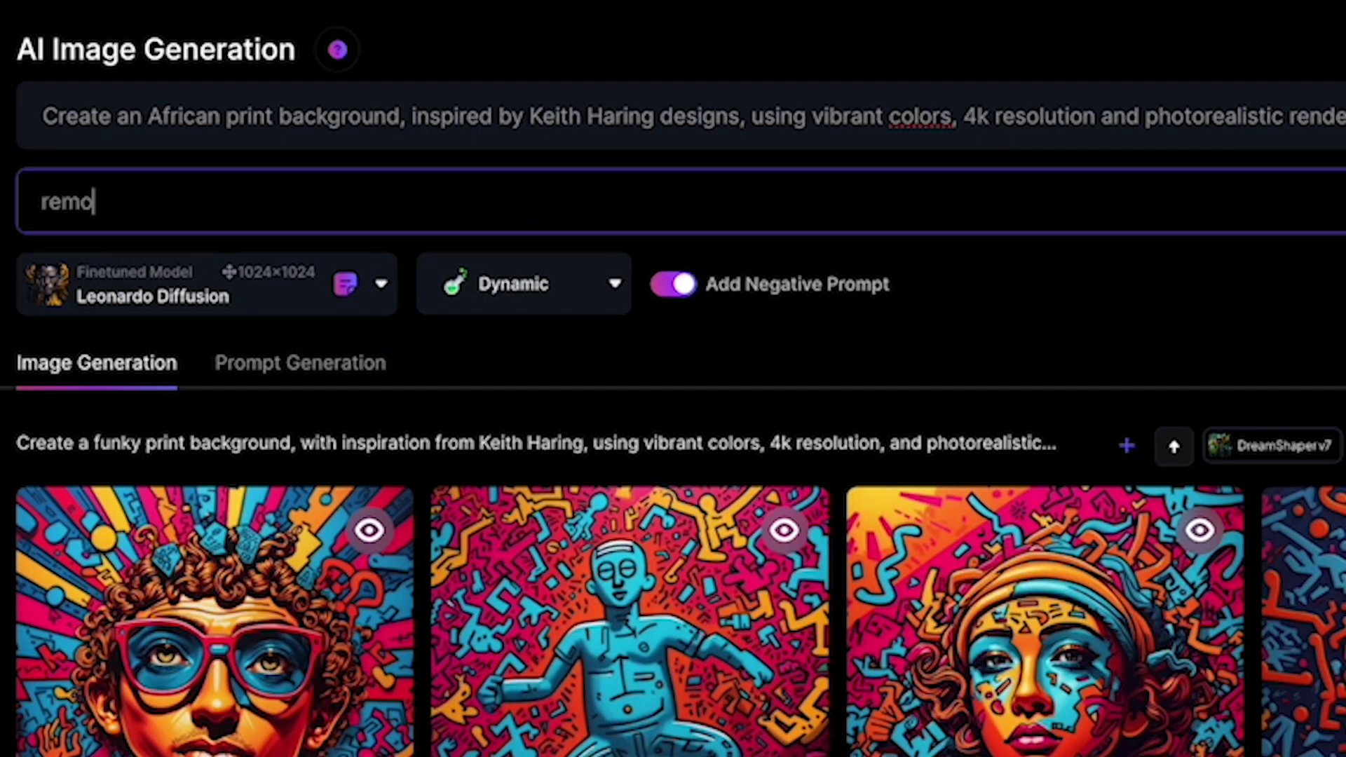
type("ve")
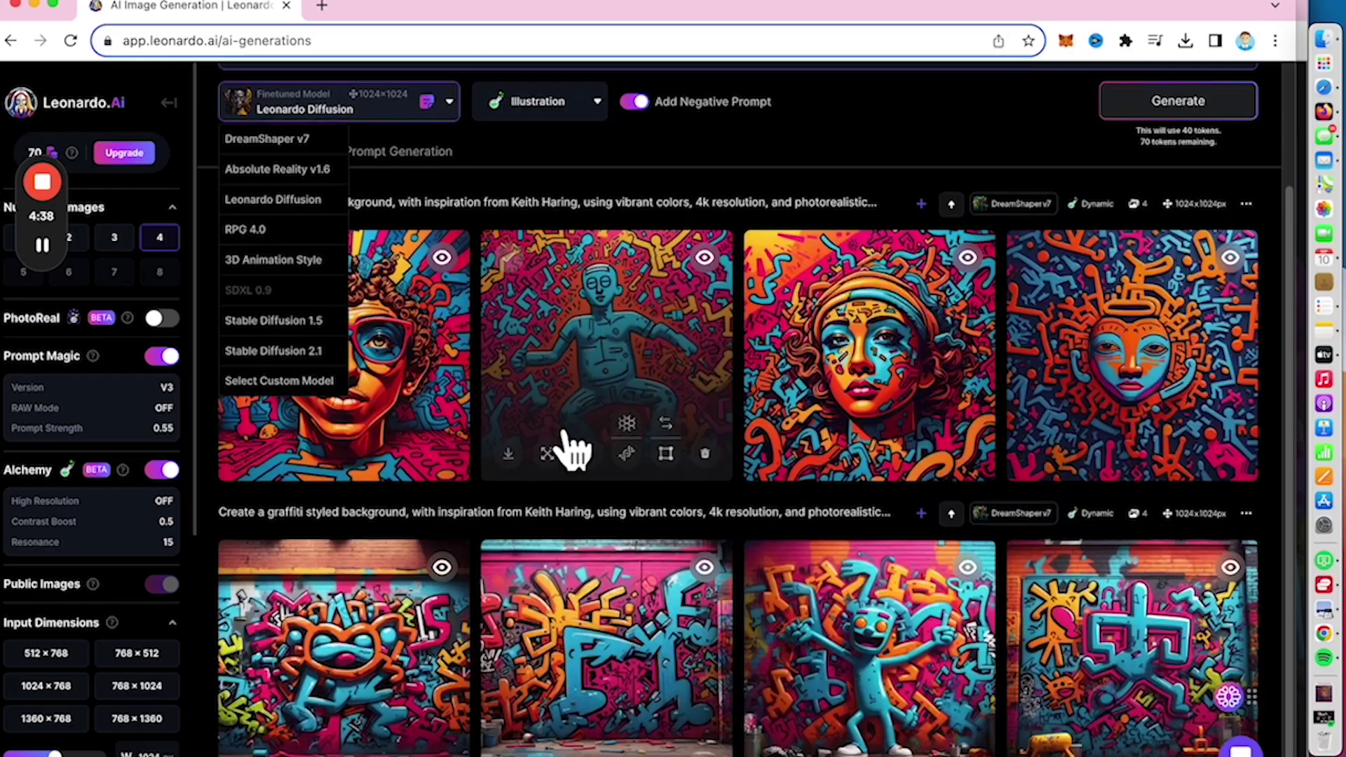
left_click(579, 175)
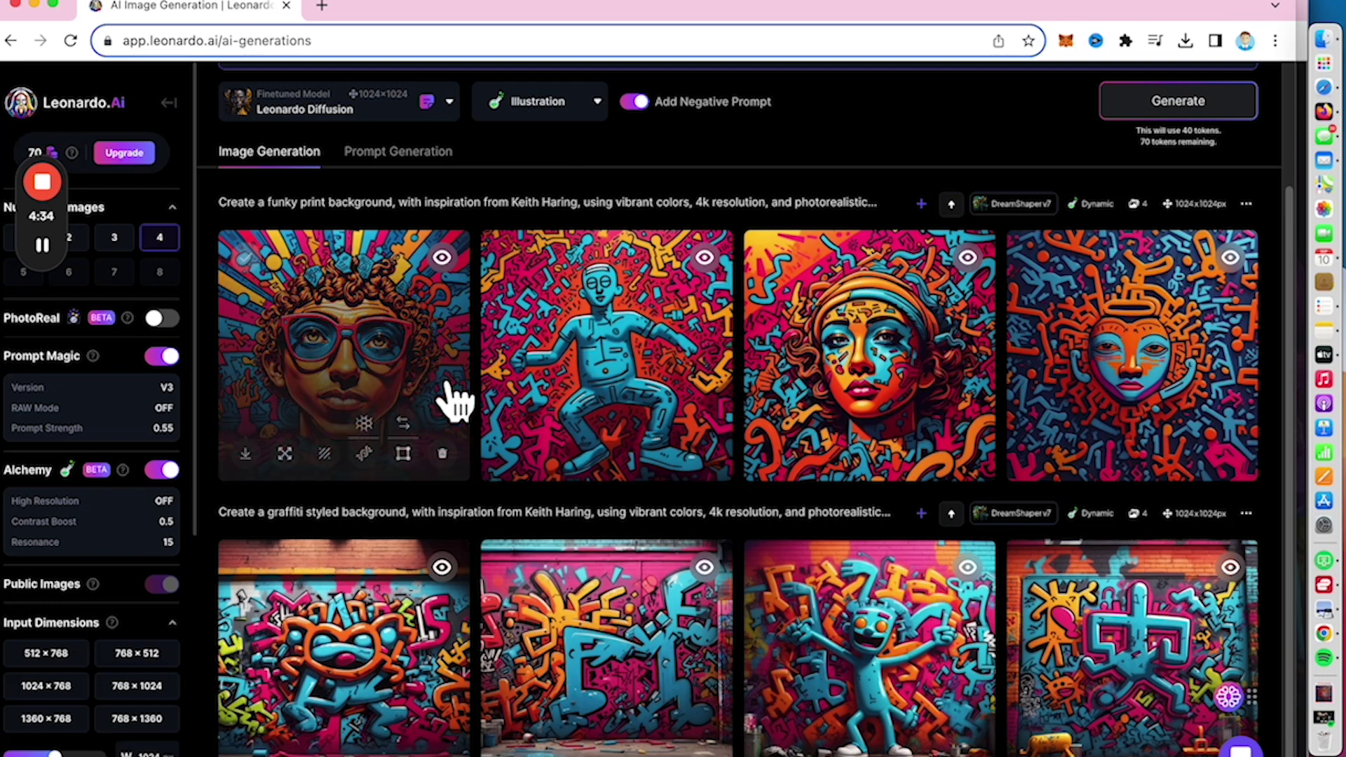
left_click(361, 105)
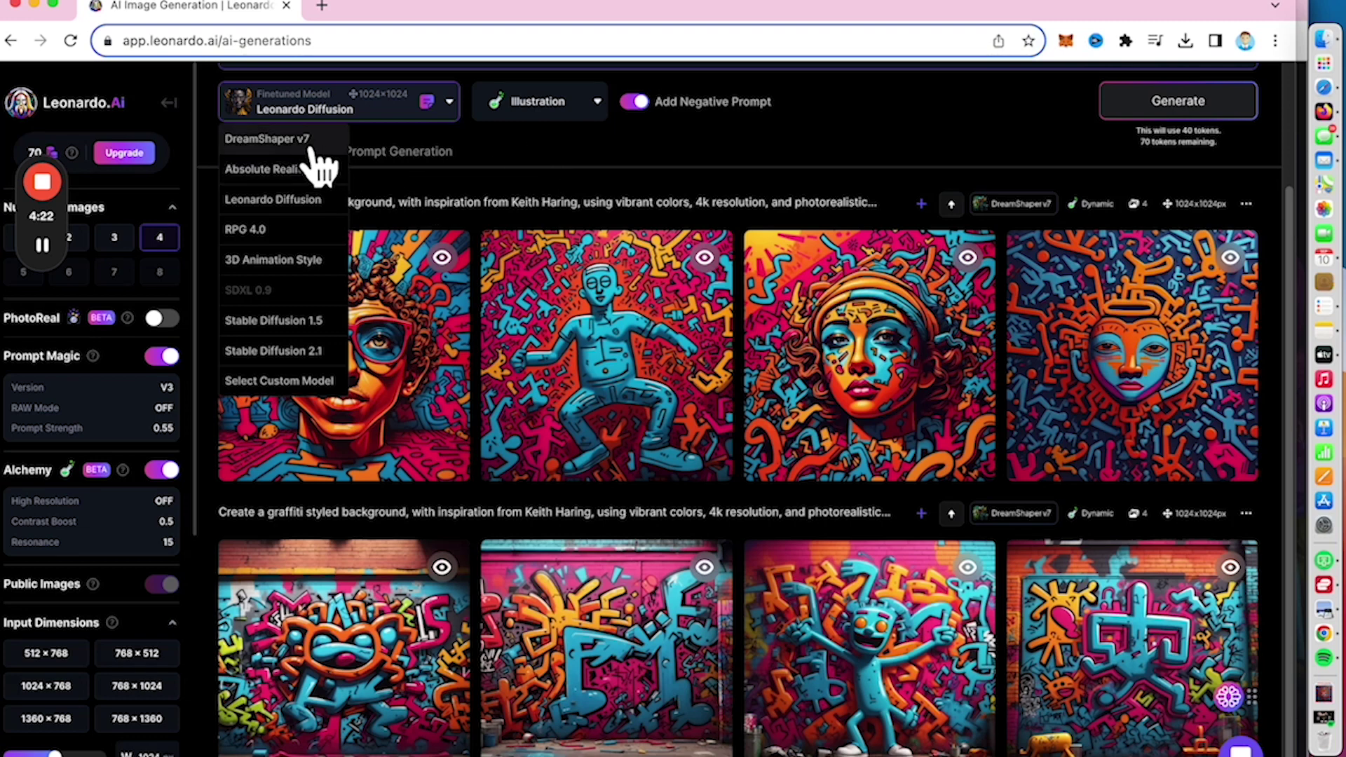
left_click(533, 104)
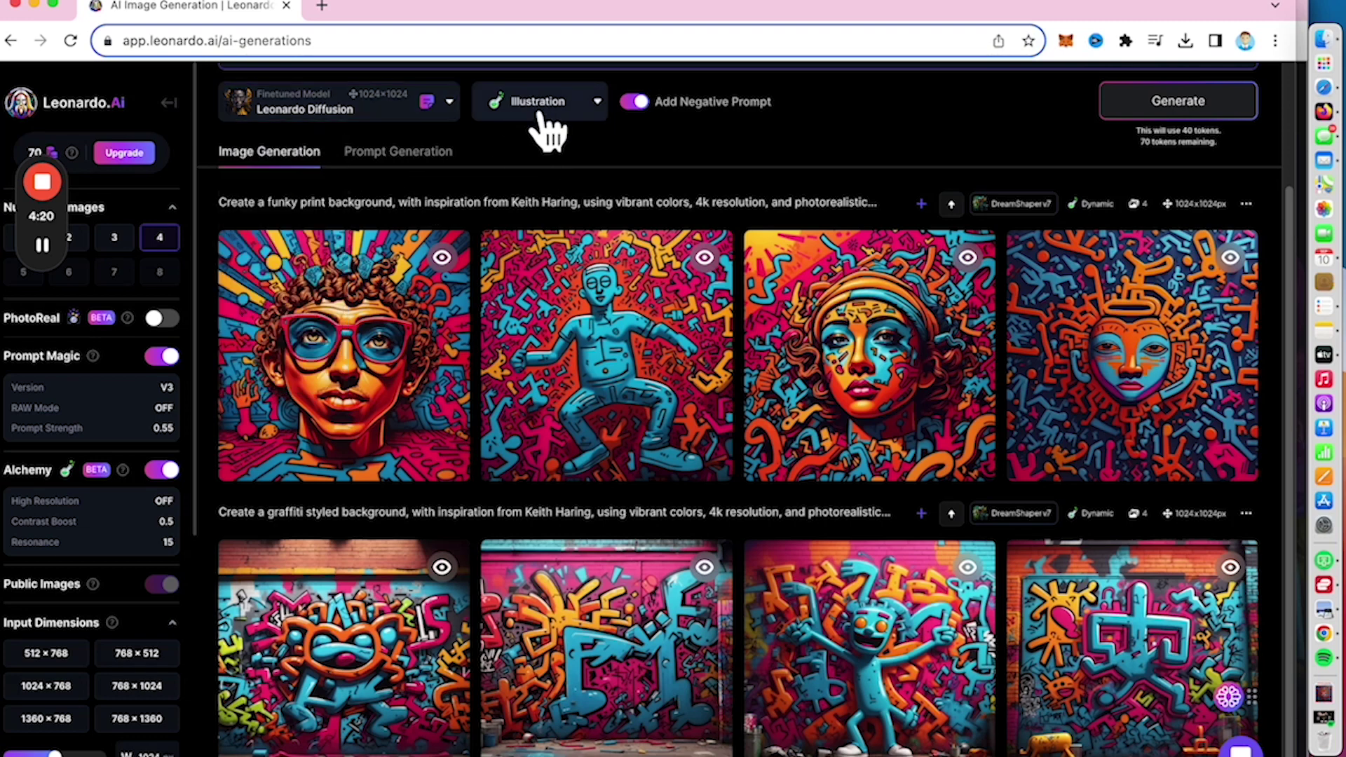
left_click(680, 126)
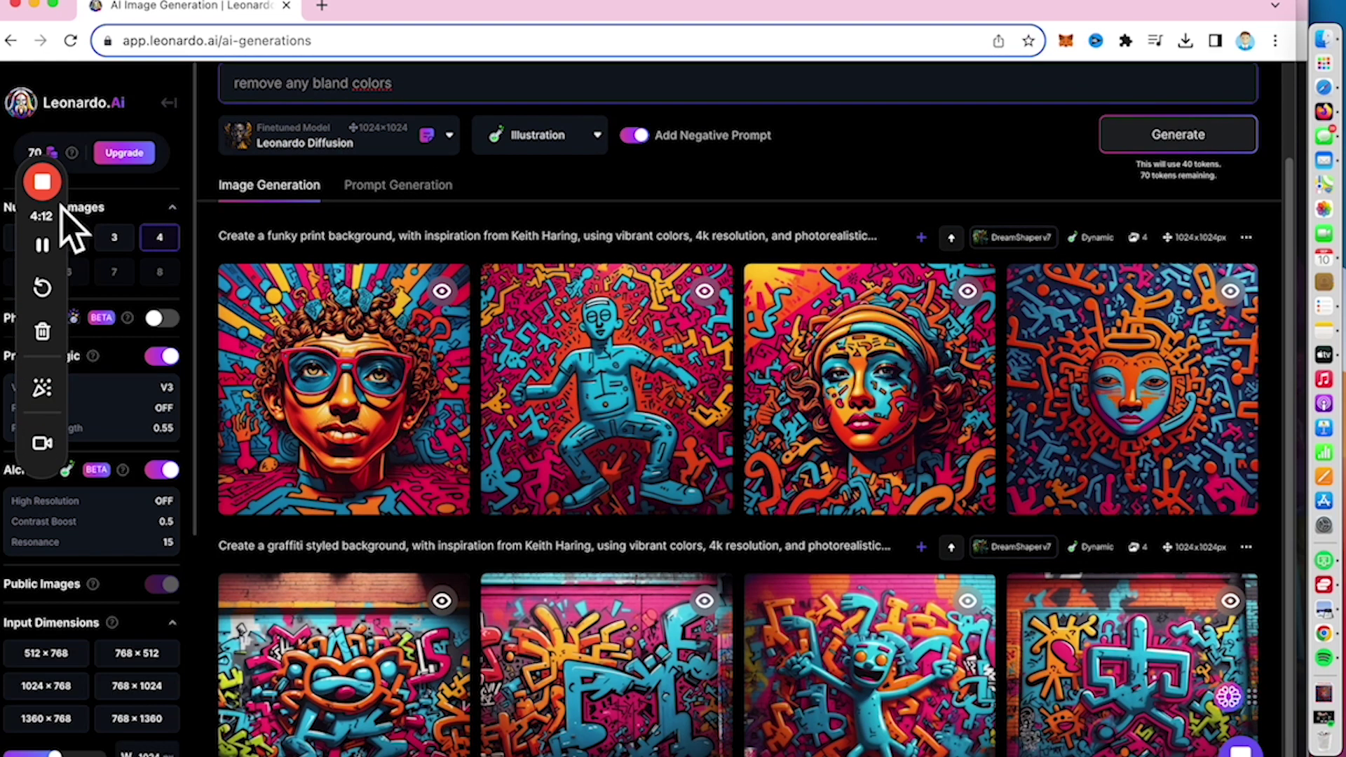
left_click_drag(62, 208, 73, 676)
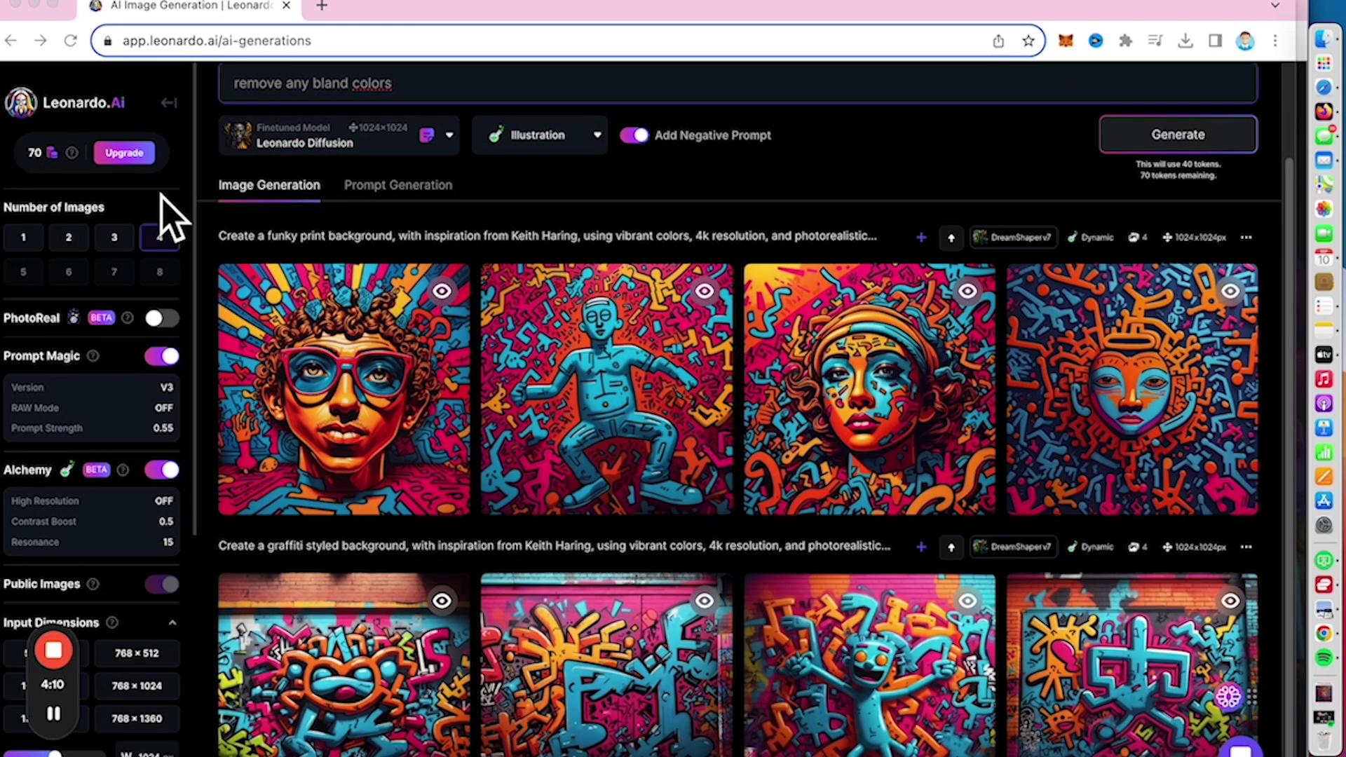
Step: Switch on Tiling in the left settings sidebar, next to the 1024×1024 size setting
scroll(139, 286, "down", 1)
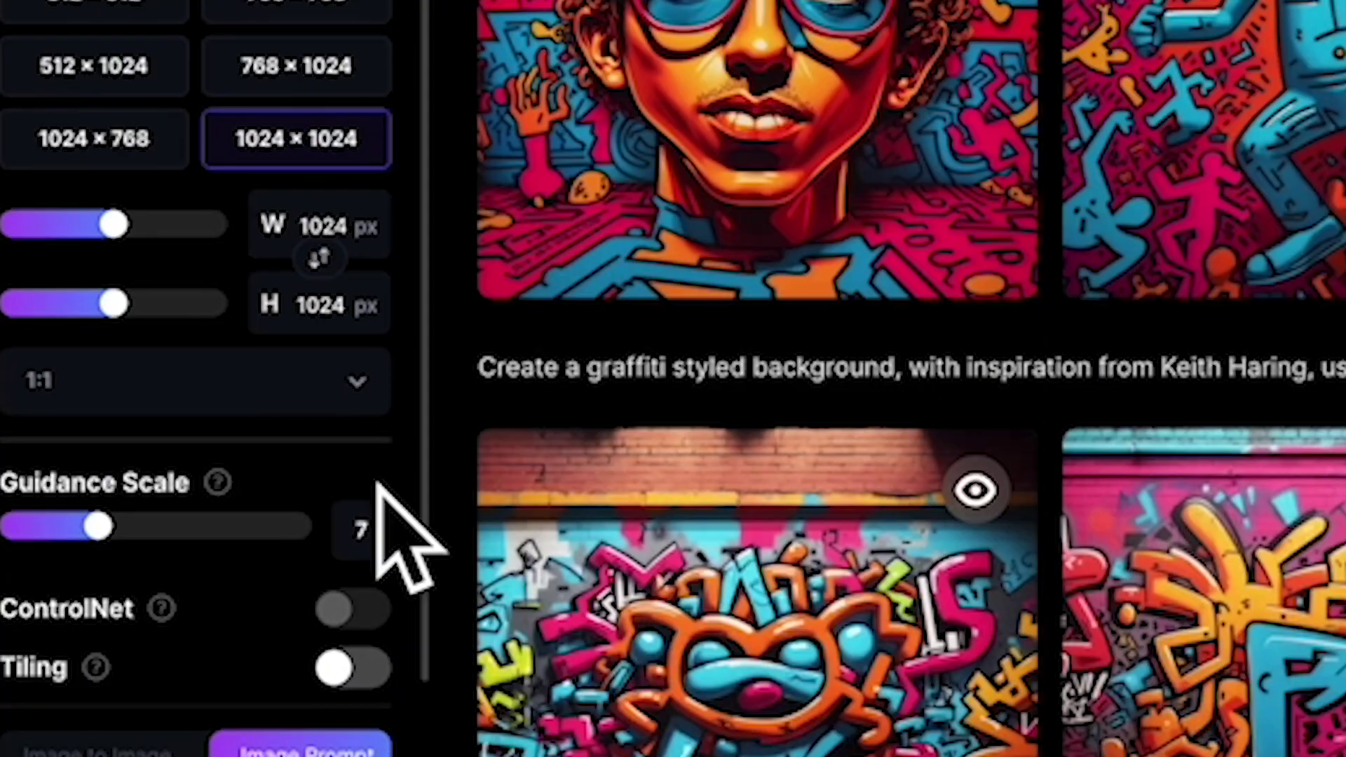
scroll(376, 491, "down", 3)
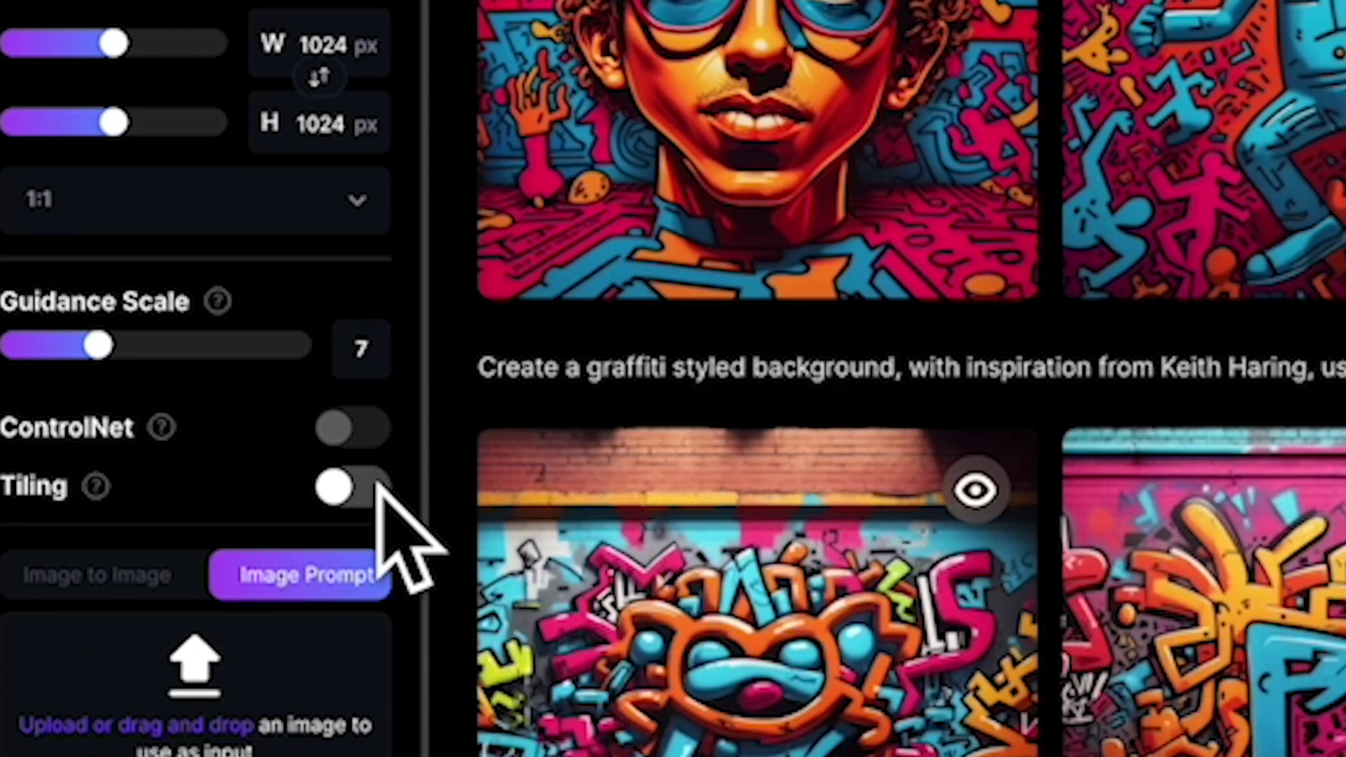
left_click(349, 489)
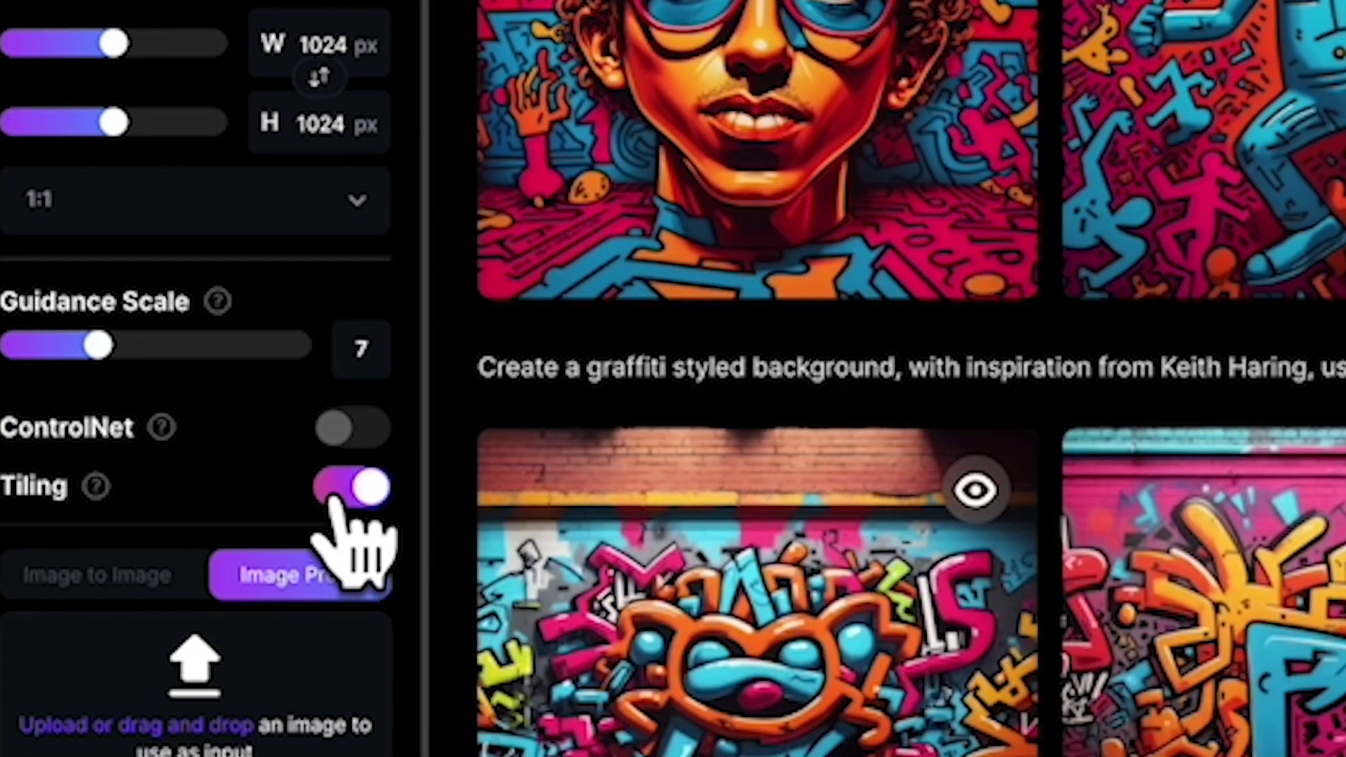
scroll(757, 561, "down", 1)
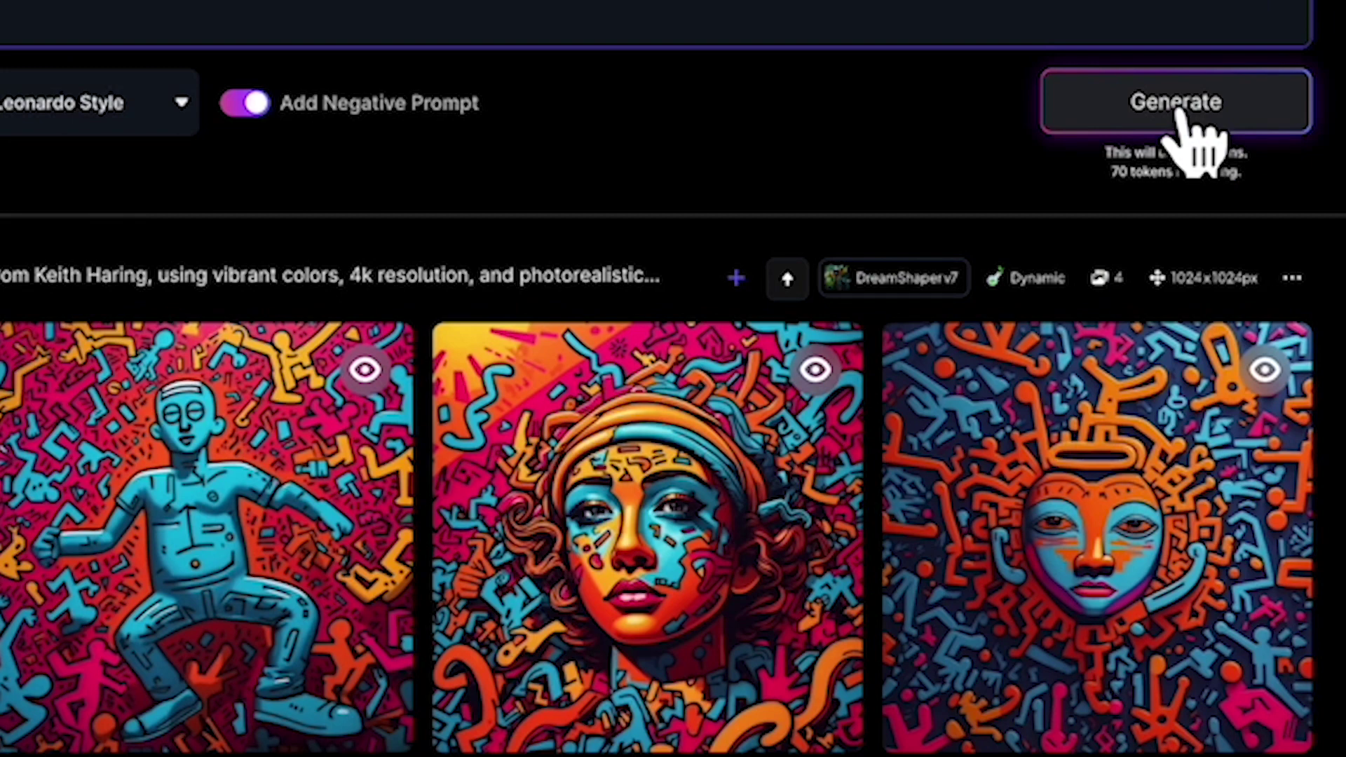
Step: Generate a batch of four 1024×1024 tiling patterns with Leonardo Diffusion
left_click(1180, 112)
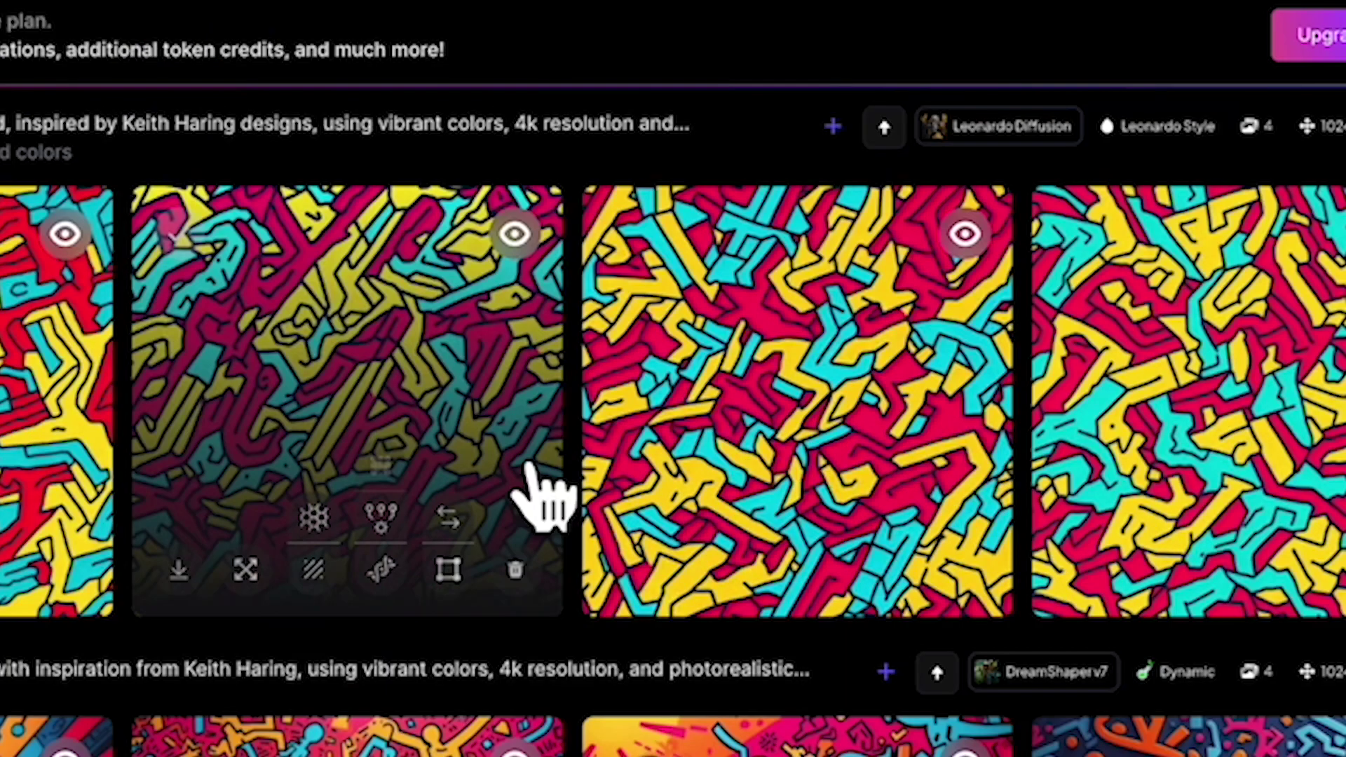
Step: Open the leftmost new red, yellow and cyan pattern in the image viewer
left_click(39, 379)
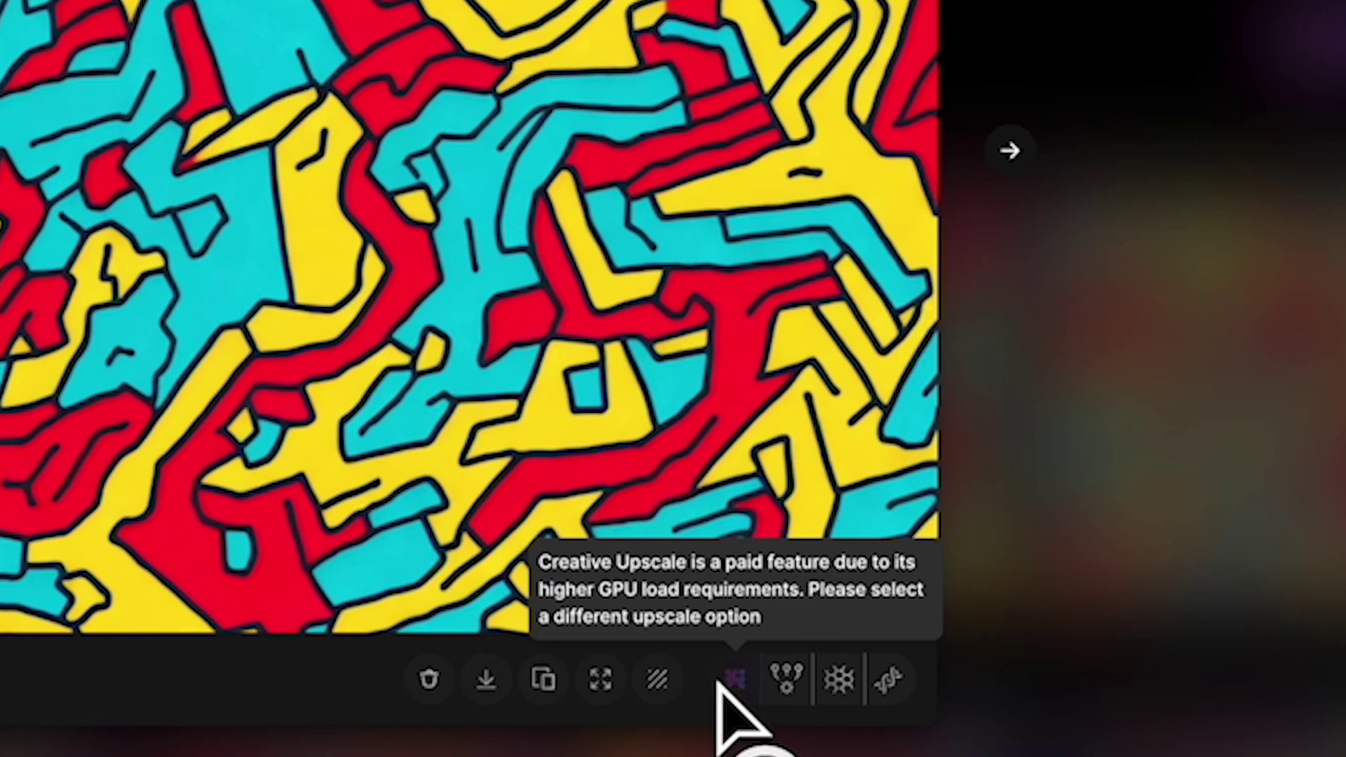
Step: Run the HD Crisp Upscaler on the open Keith Haring-style pattern
left_click(890, 687)
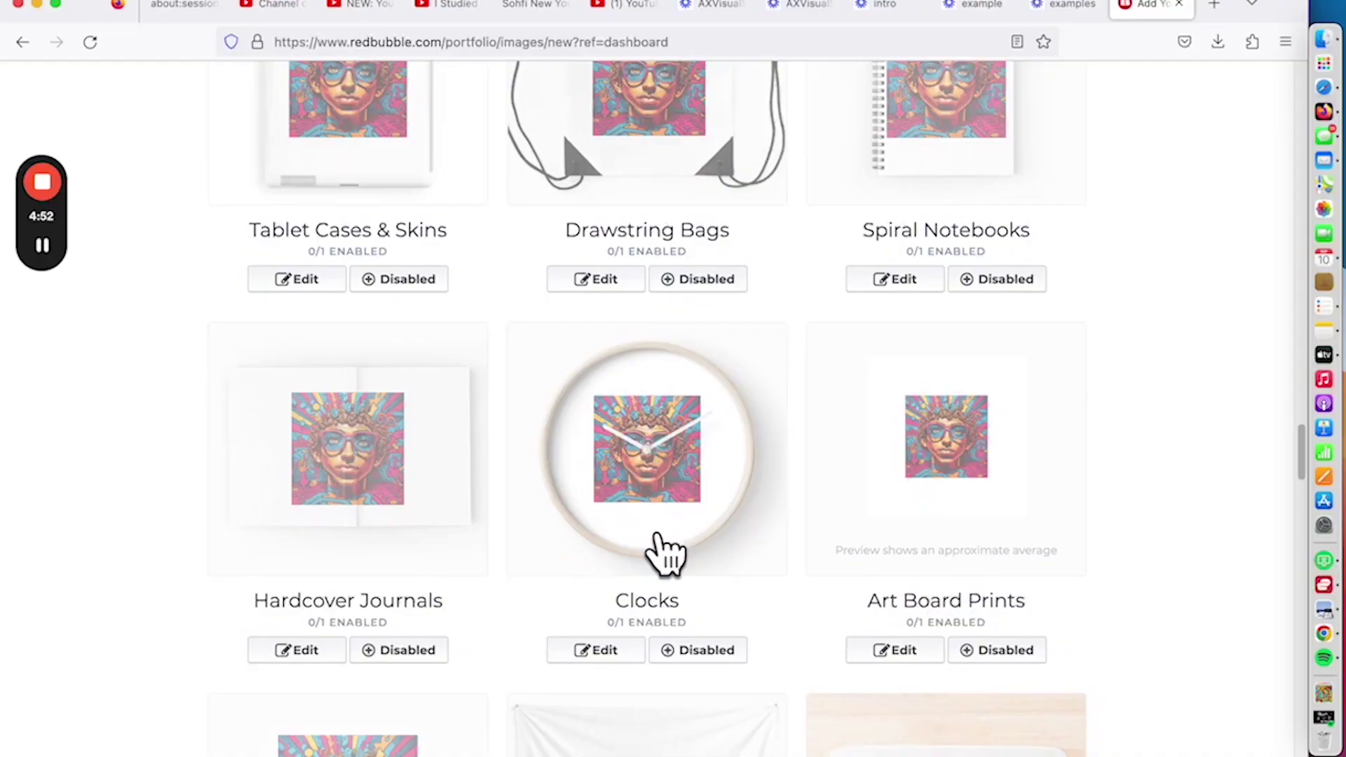
Step: Edit the Clocks product's design settings for the curly-haired portrait and apply the changes
scroll(667, 550, "down", 5)
scroll(656, 351, "up", 2)
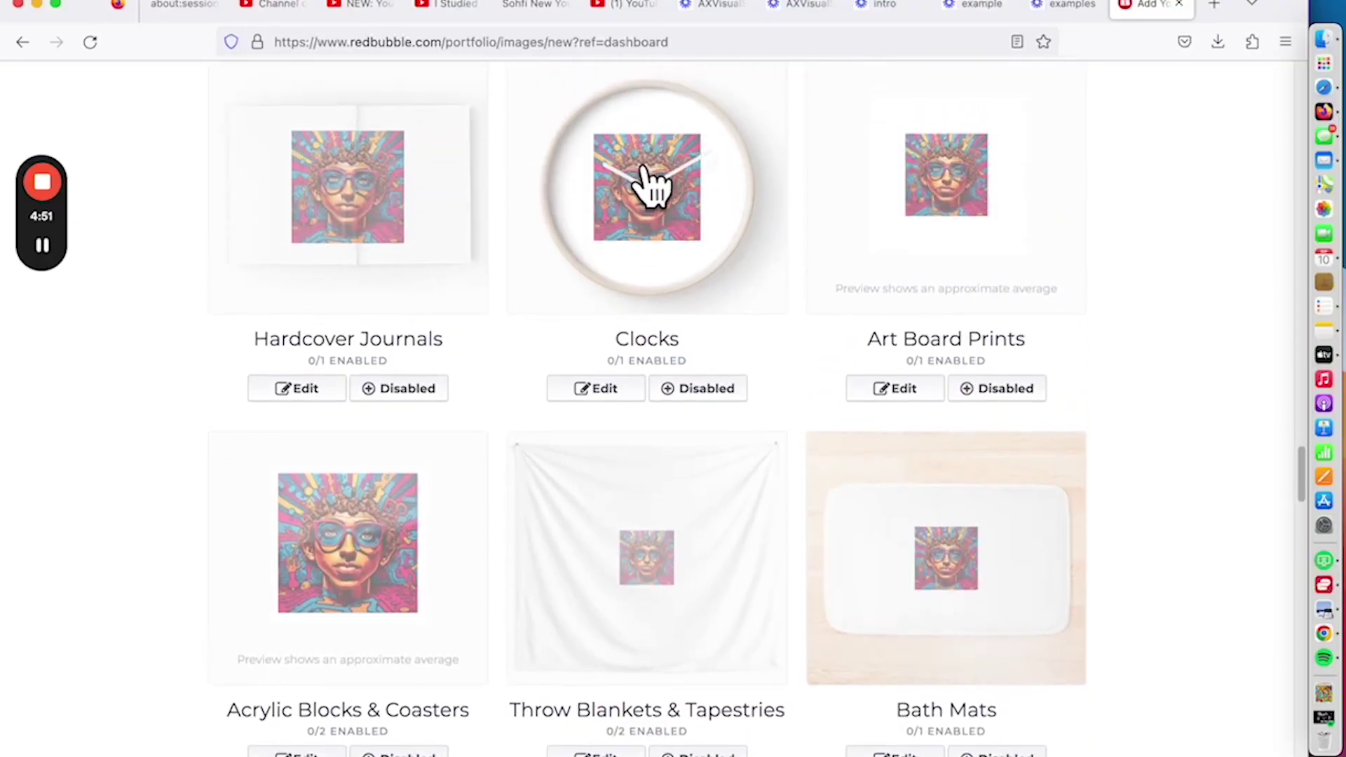
left_click(646, 181)
scroll(666, 336, "down", 8)
scroll(865, 571, "up", 1)
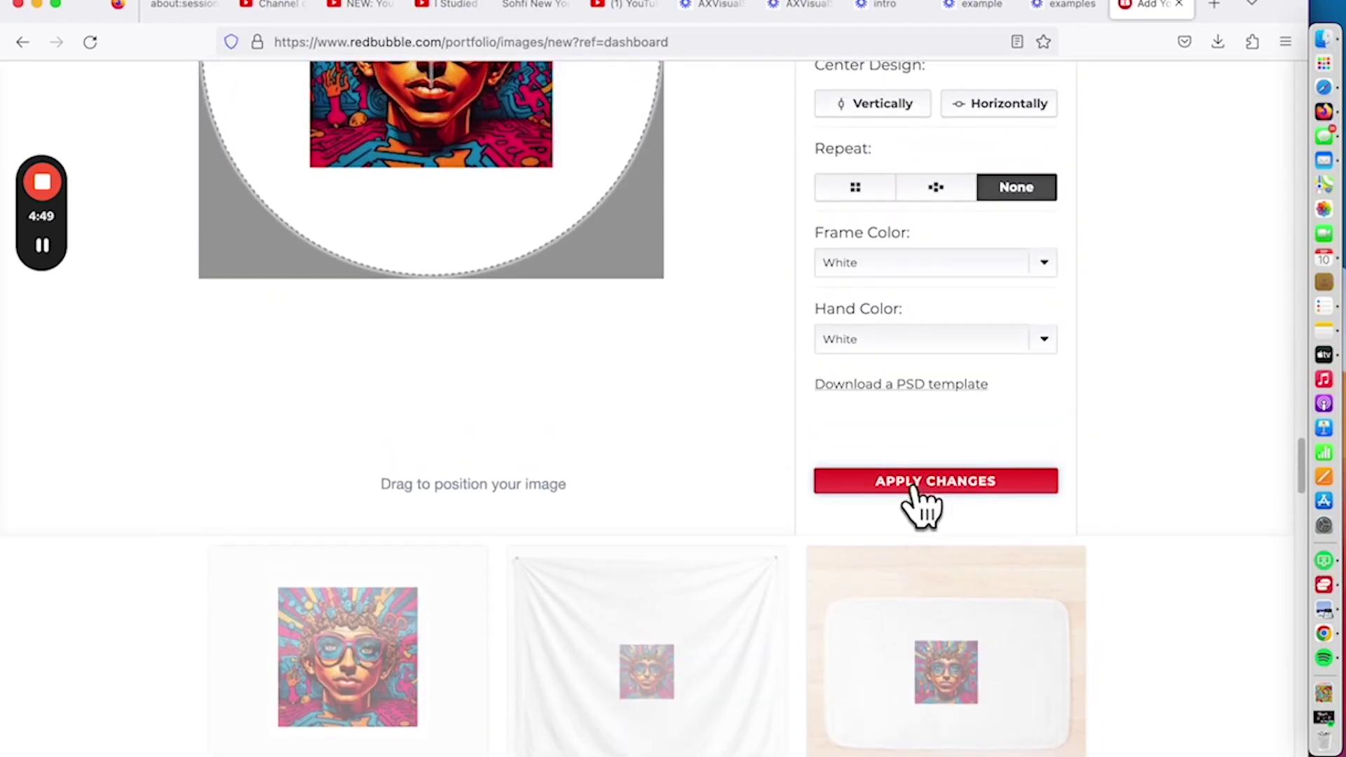
Step: Review the remaining product previews and save the work to publish it
scroll(957, 602, "down", 20)
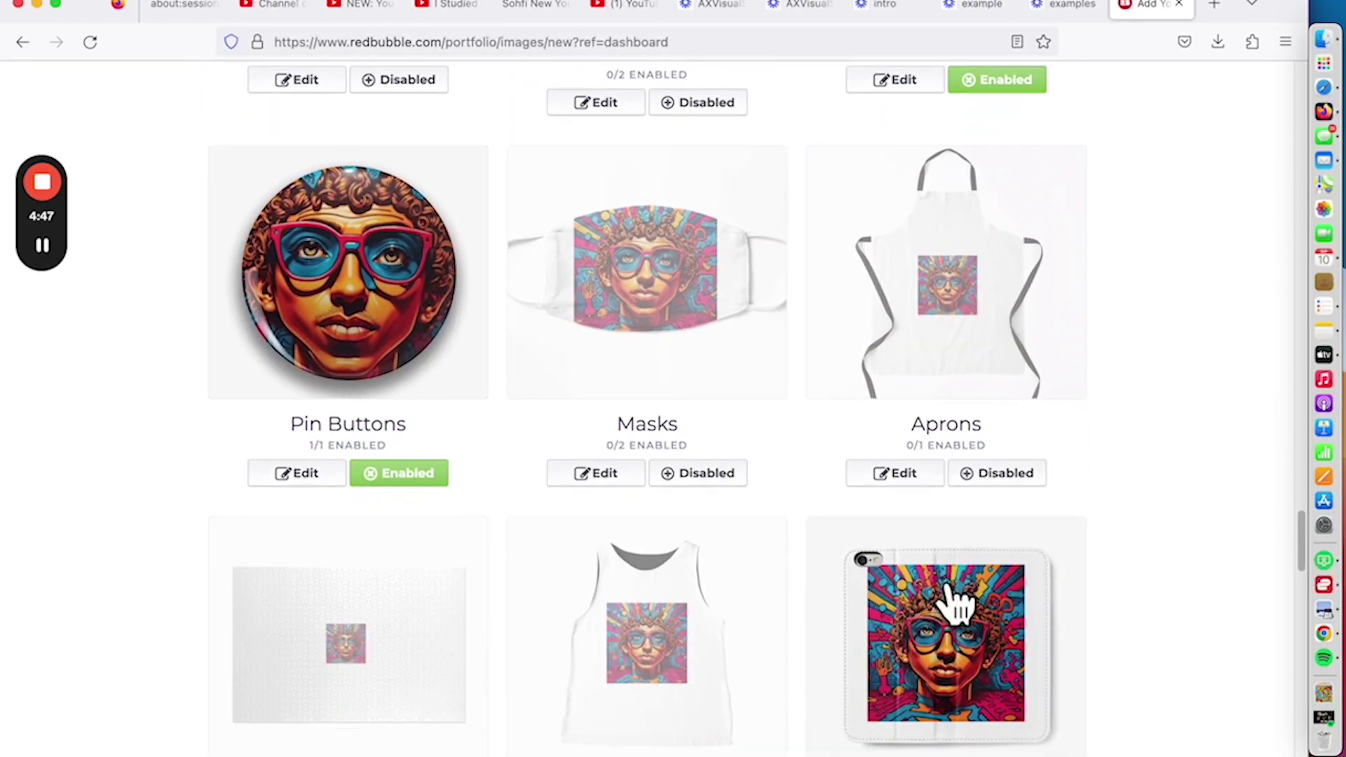
scroll(957, 603, "down", 2)
scroll(956, 601, "up", 20)
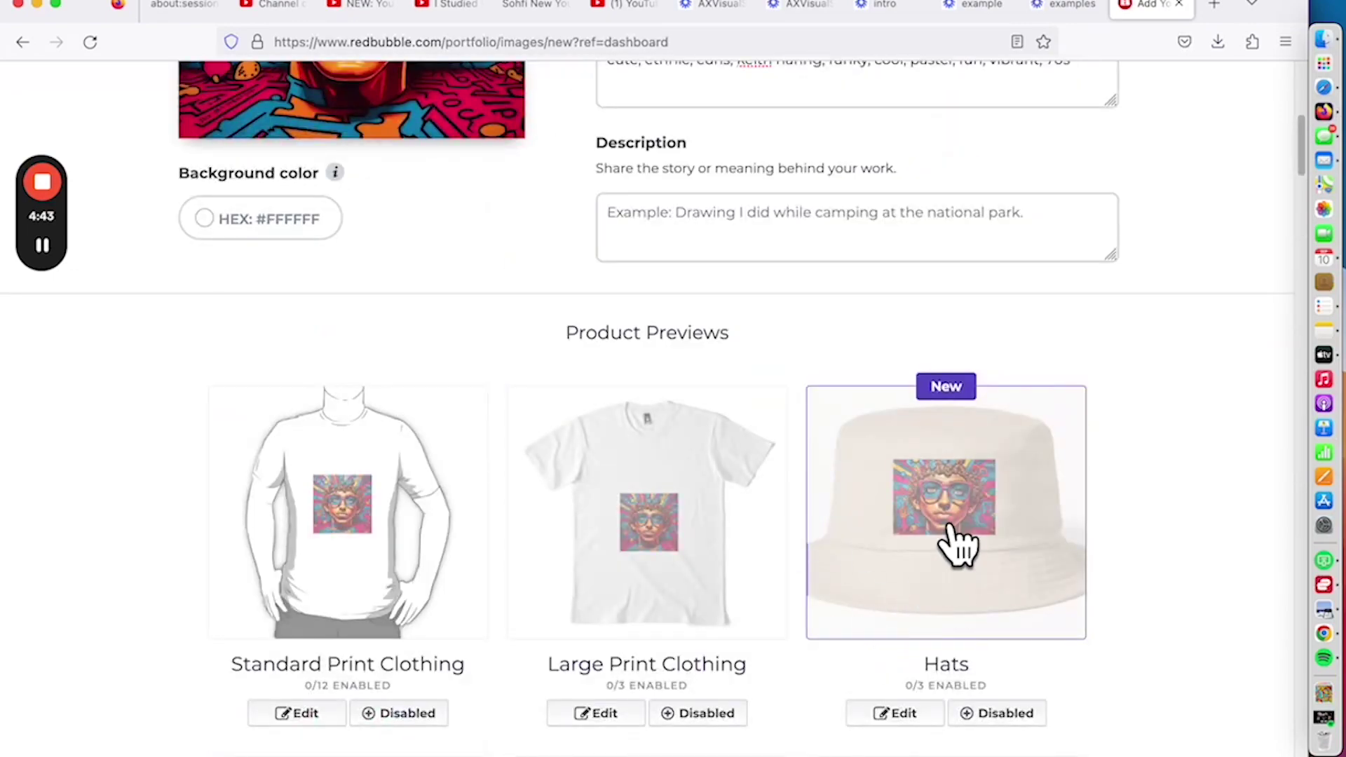
scroll(957, 543, "down", 6)
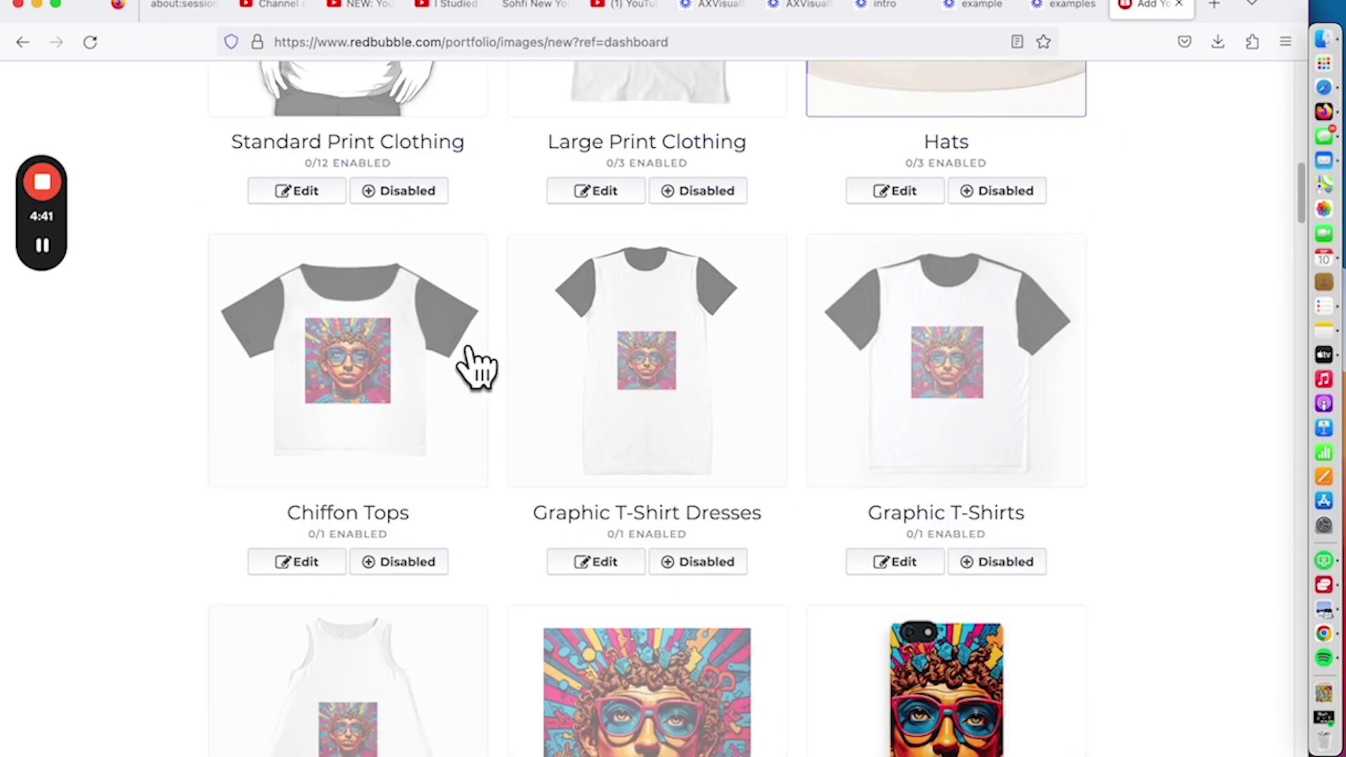
scroll(422, 389, "down", 3)
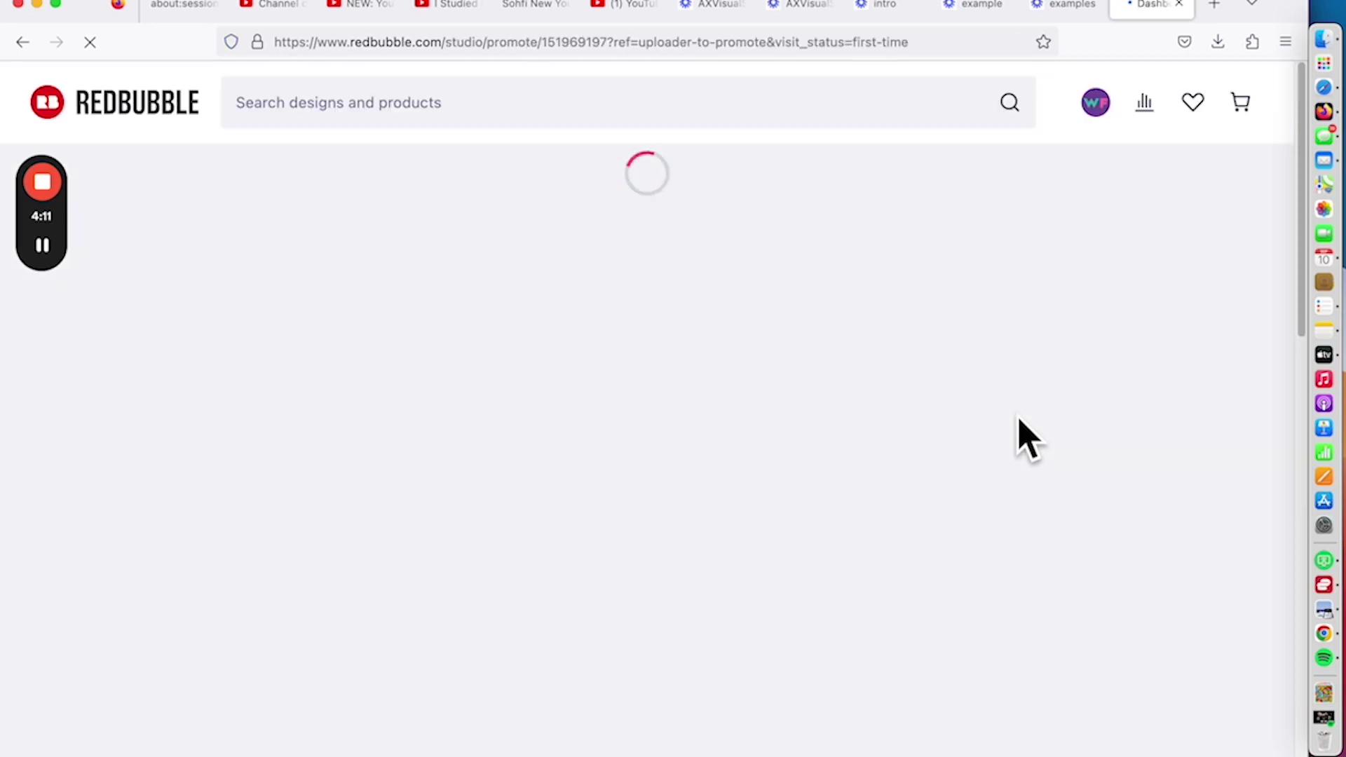
scroll(1023, 515, "down", 5)
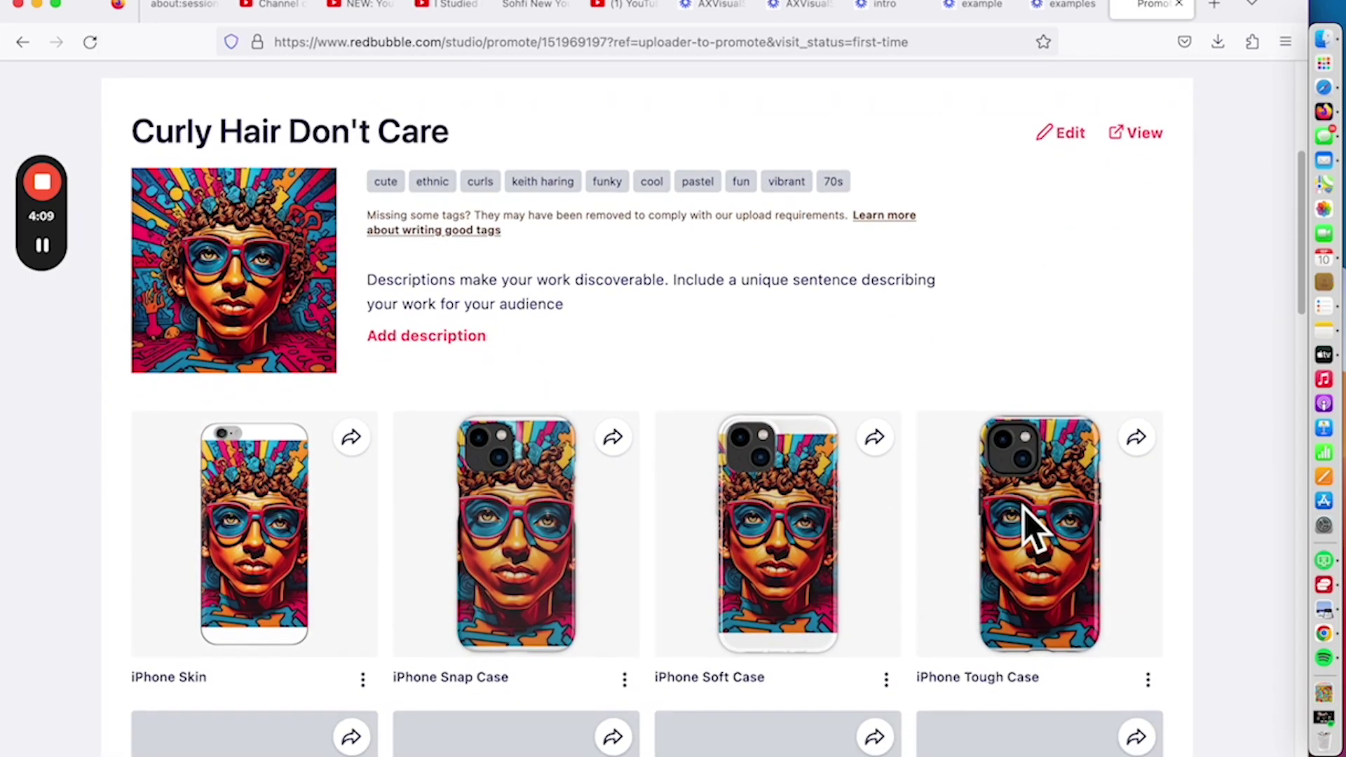
scroll(1023, 508, "down", 8)
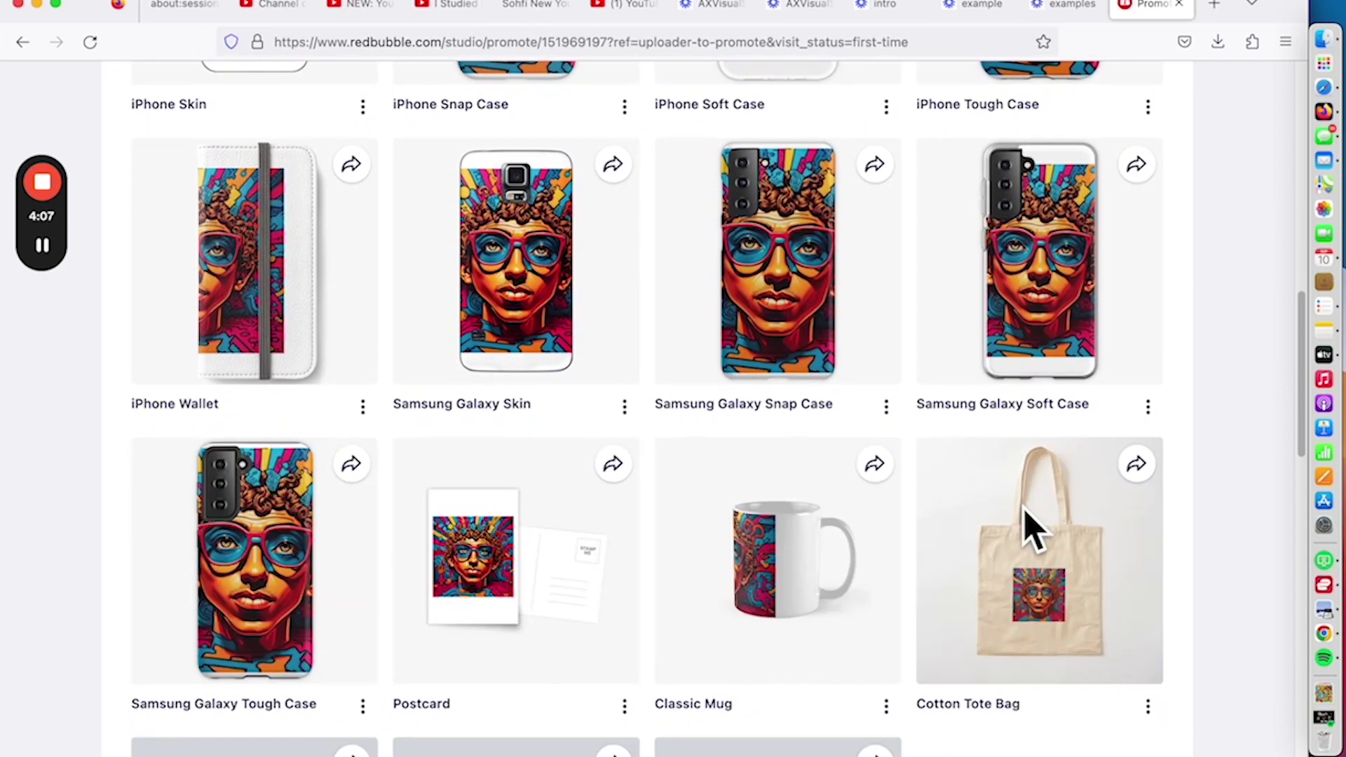
scroll(1031, 529, "down", 5)
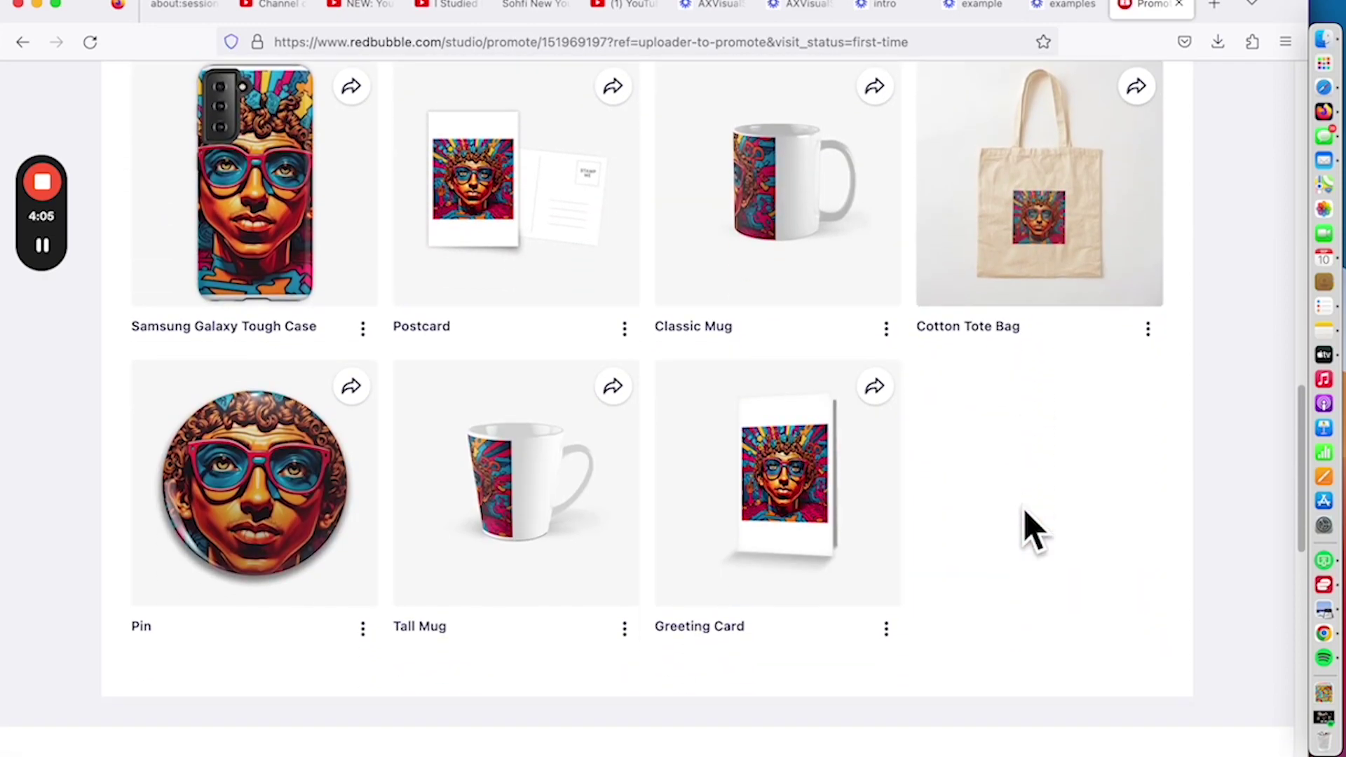
scroll(753, 267, "up", 12)
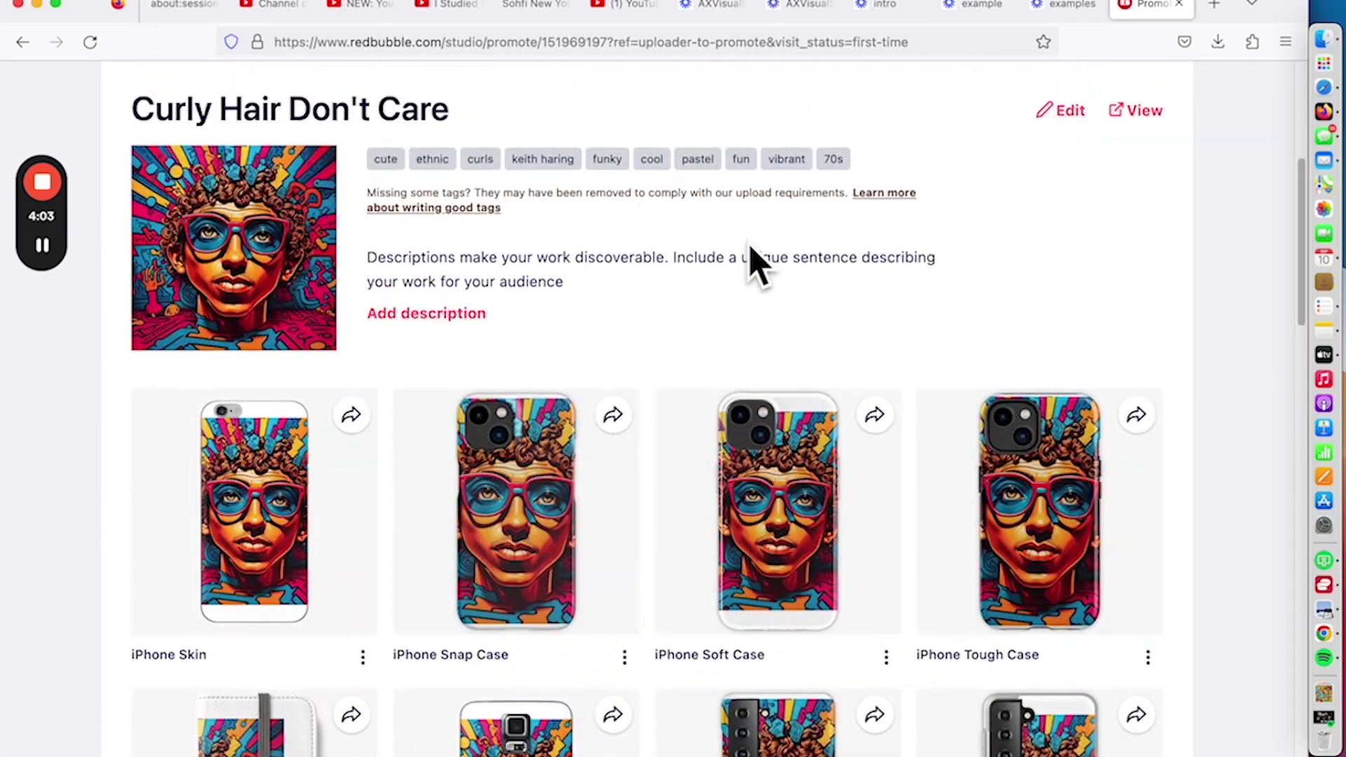